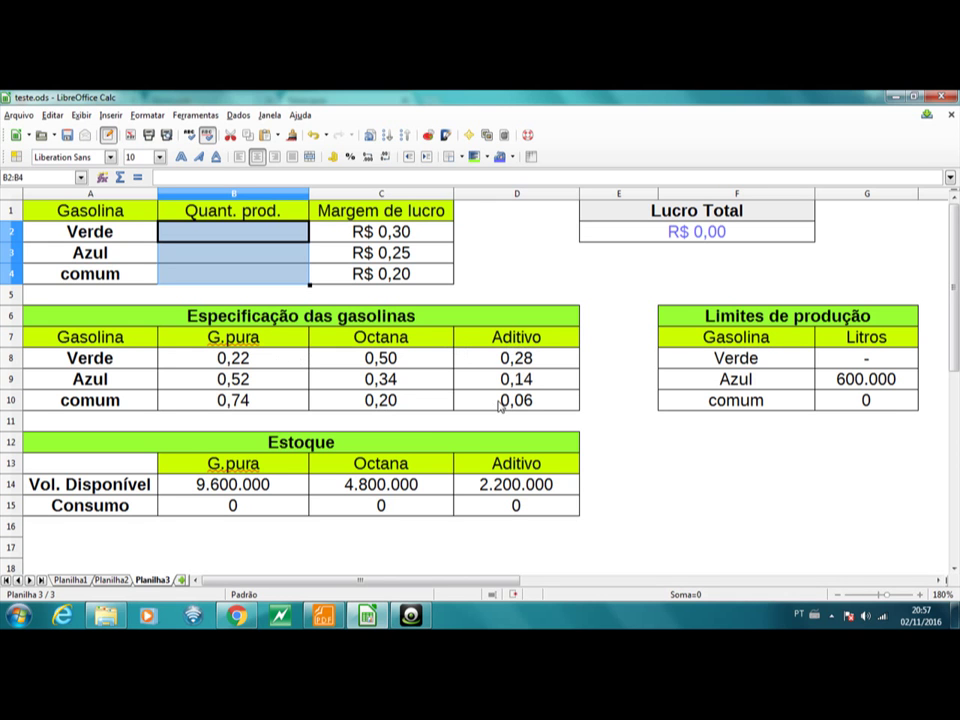
Examine the Lucro Total formula in E2 and the Azul production limit in G9.
left_click(724, 236)
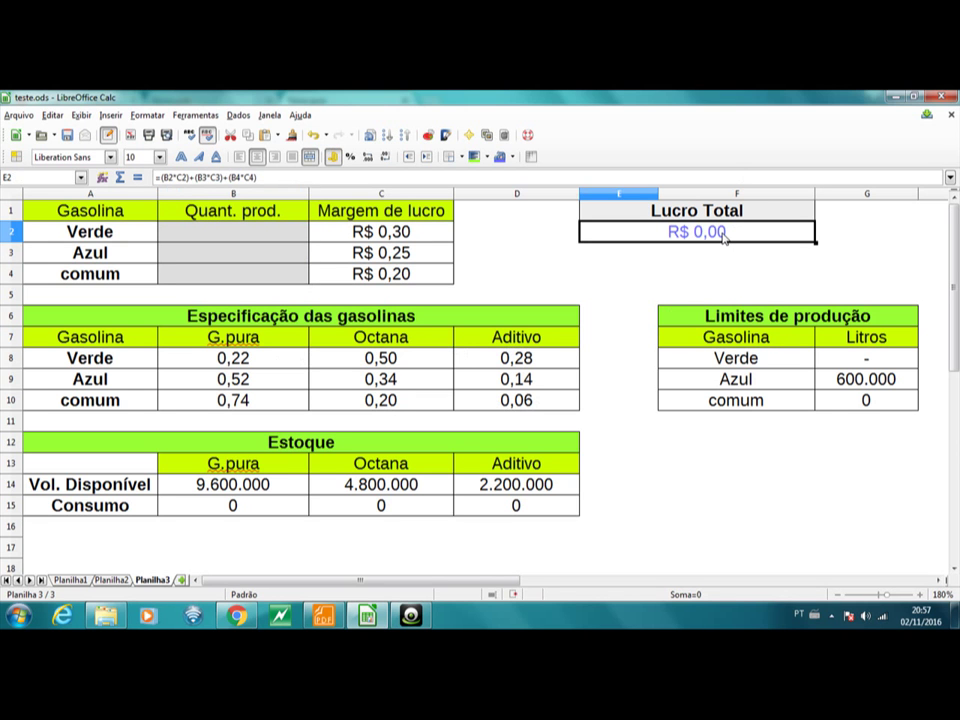
left_click(848, 379)
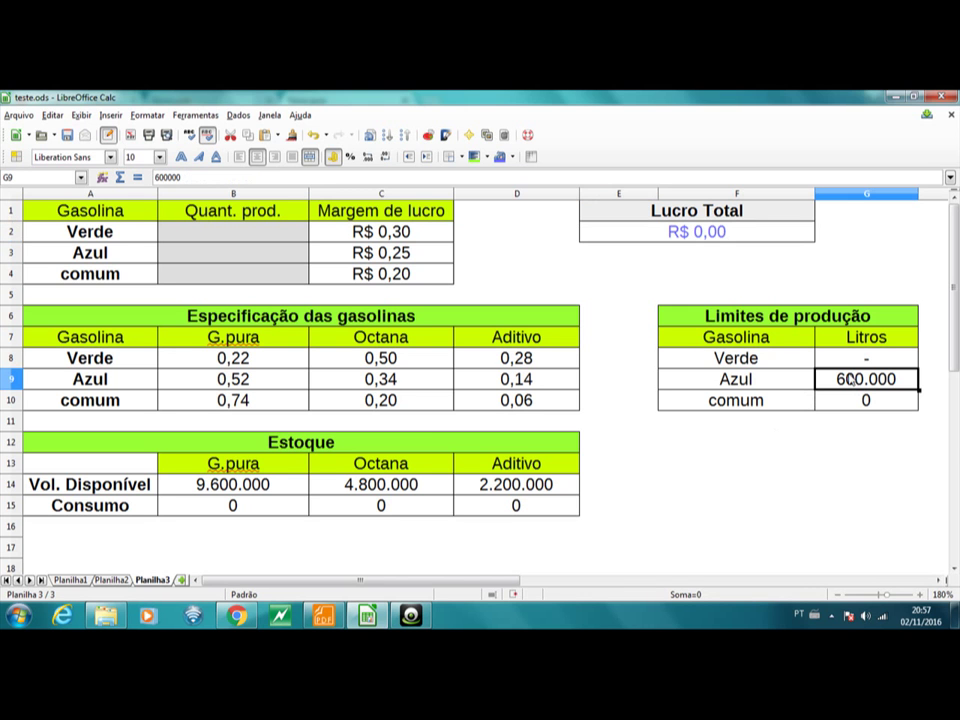
left_click(788, 384)
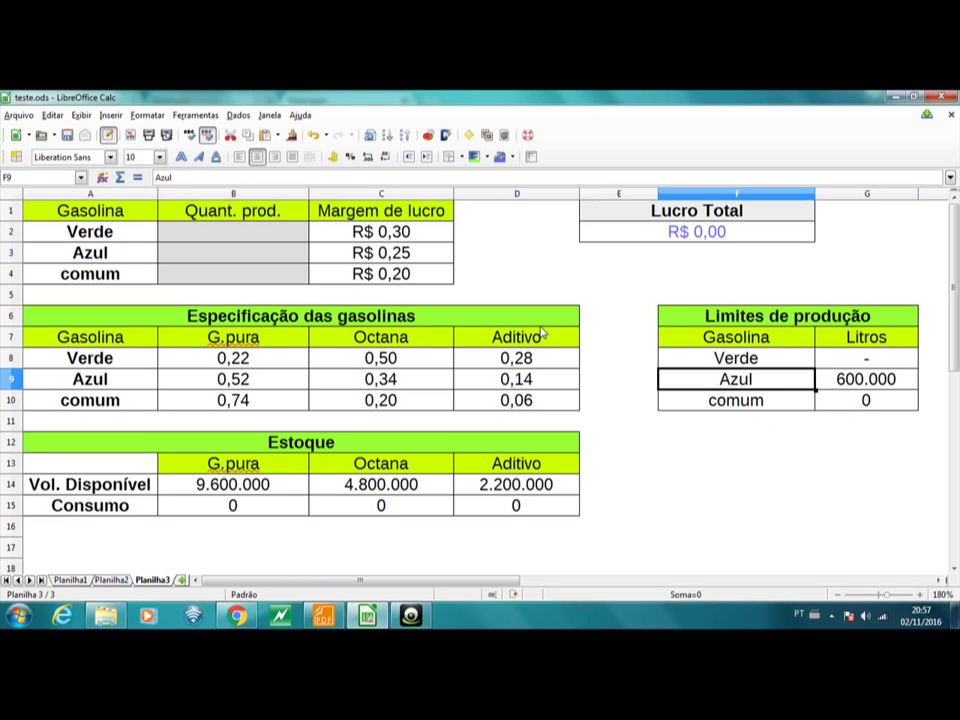
left_click(604, 284)
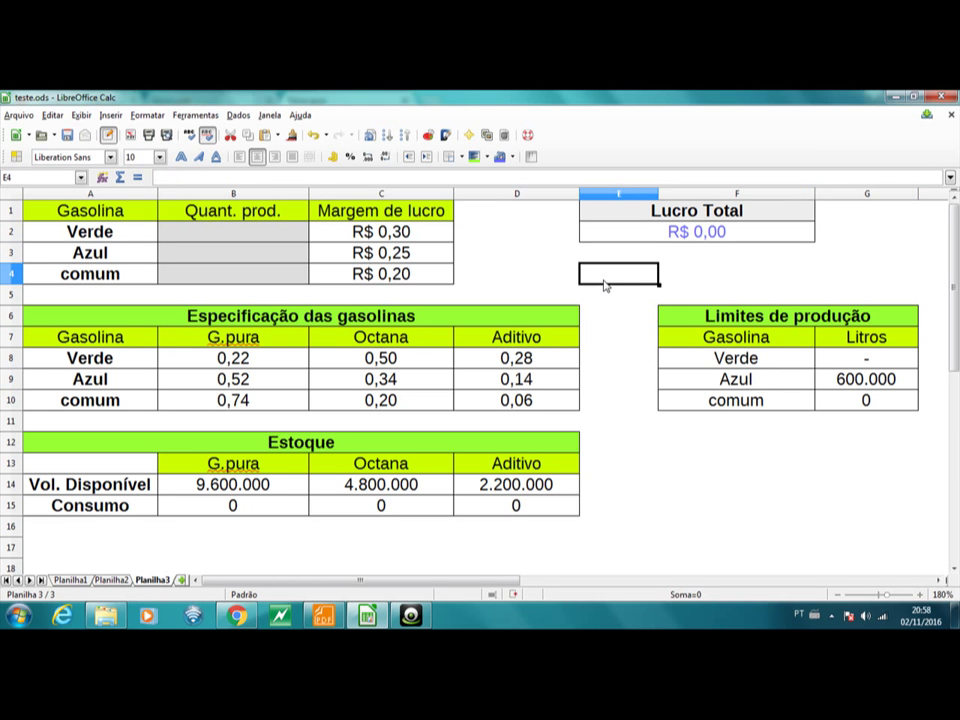
left_click(681, 237)
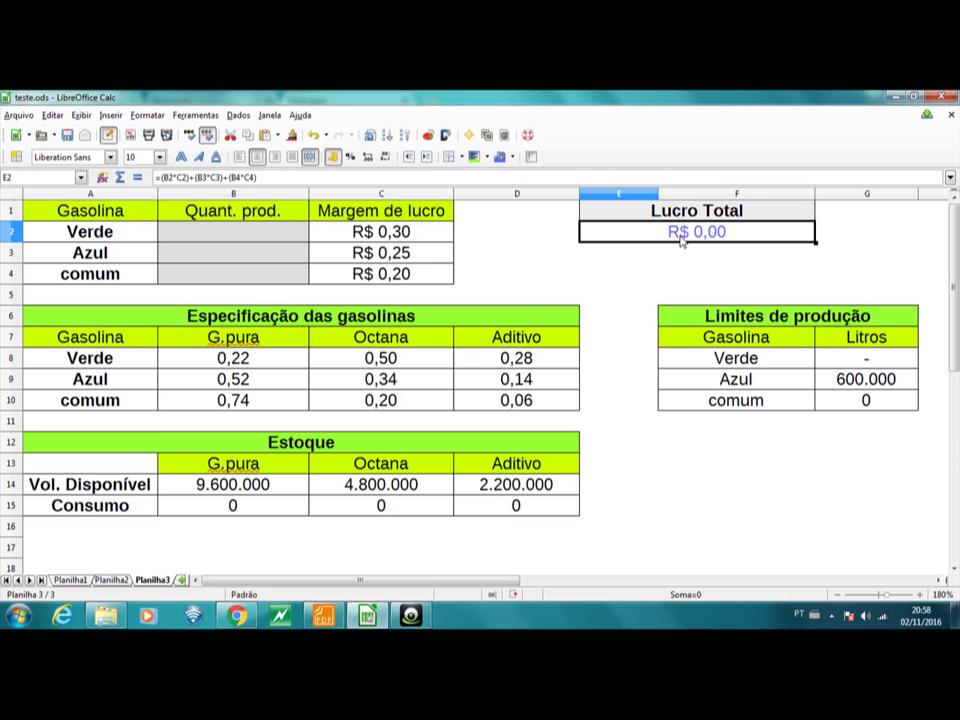
double_click(681, 237)
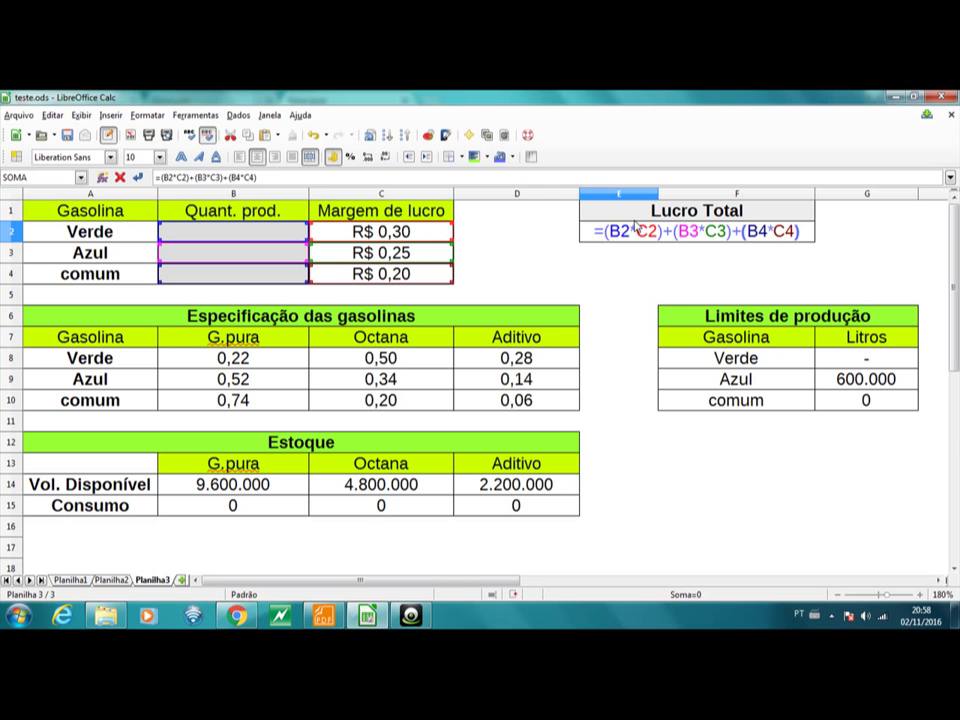
key("Return")
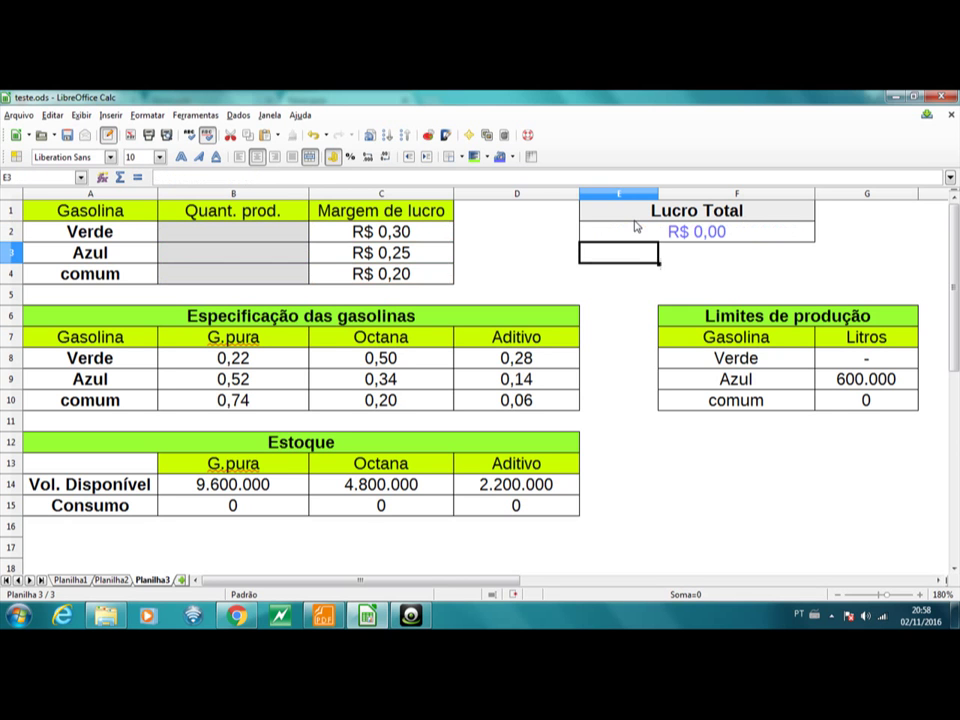
triple_click(636, 229)
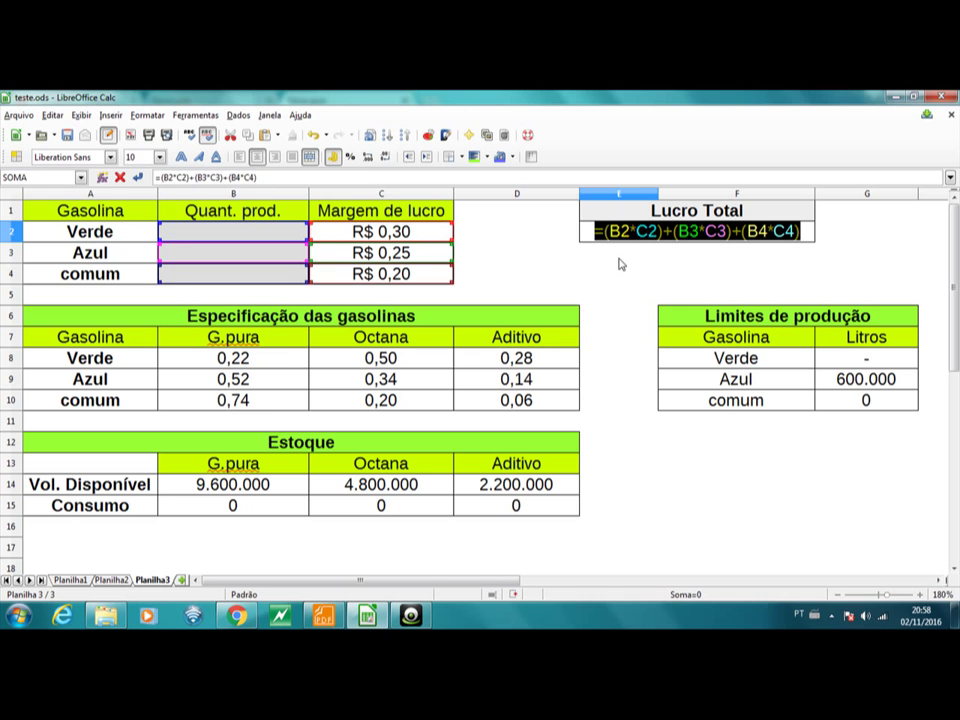
key("Return")
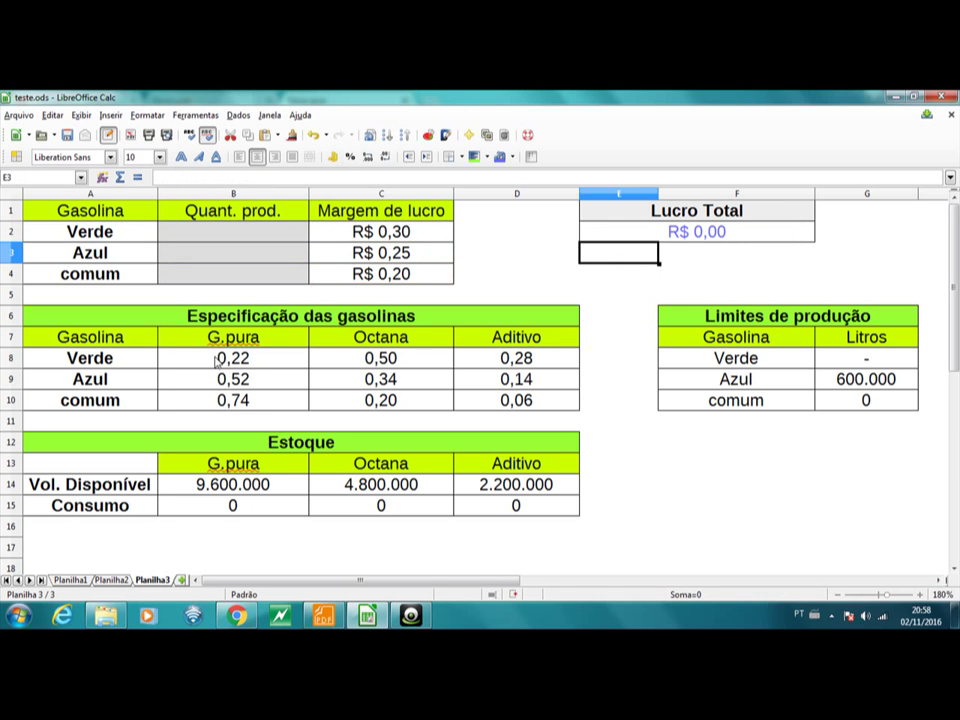
Examine the G.pura proportions in B8:B10 and the Consumo formula in B15 with its cell references.
left_click(260, 357)
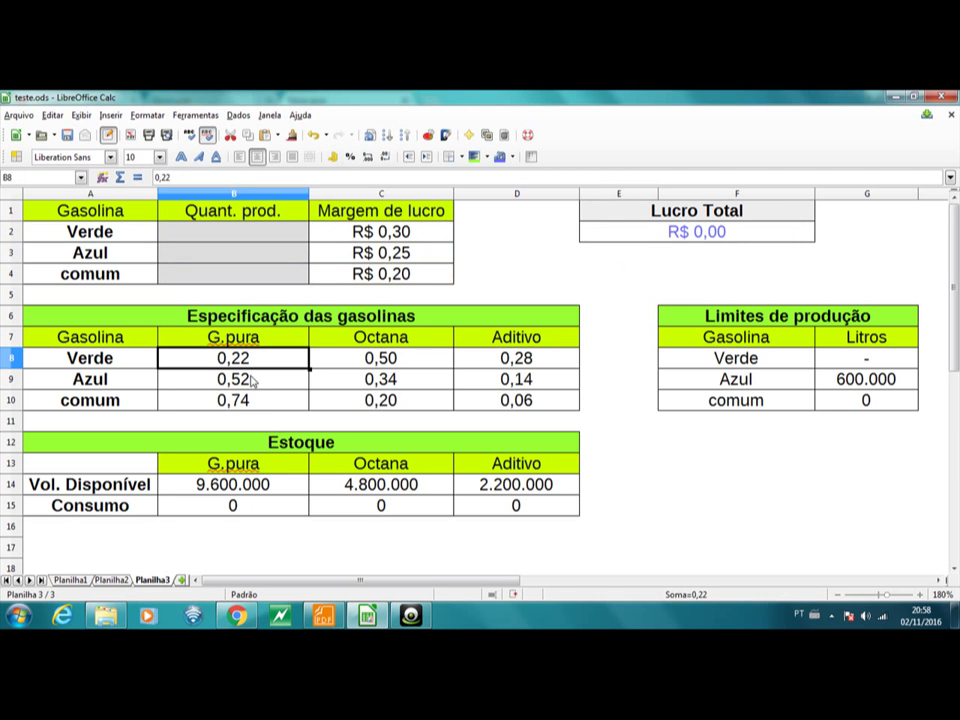
left_click(259, 380)
left_click(246, 400)
left_click(251, 377)
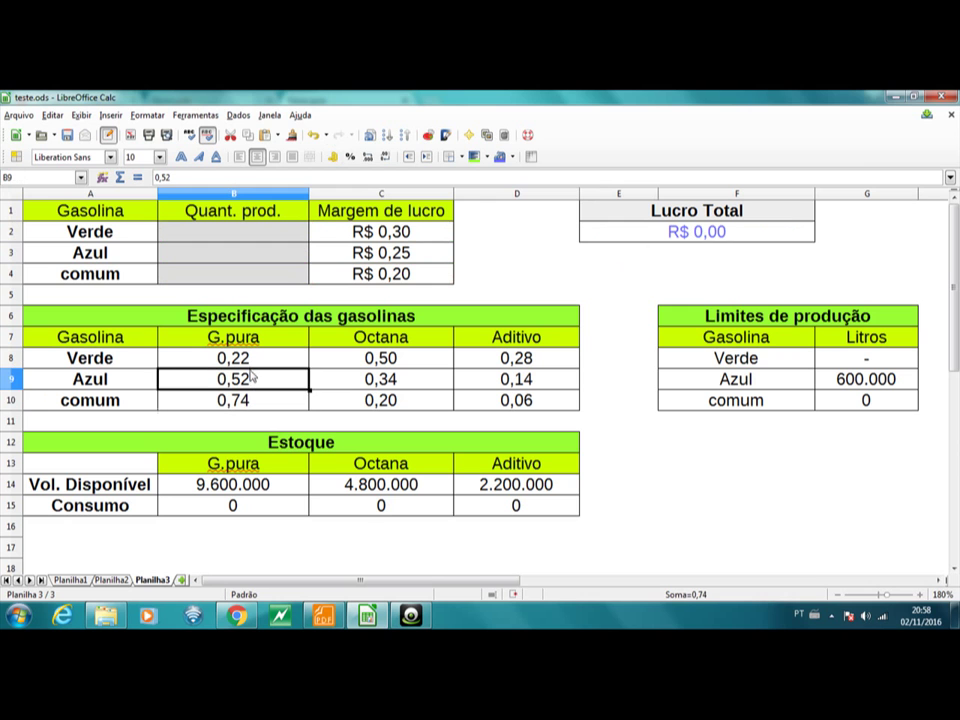
key("Up")
left_click(250, 380)
left_click(248, 402)
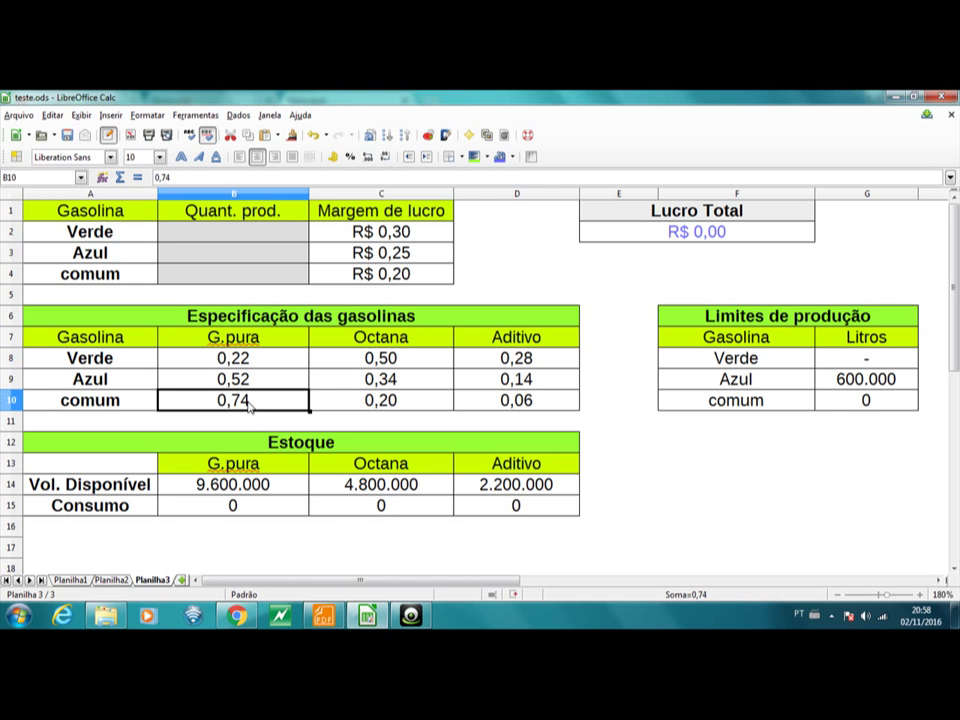
left_click(253, 508)
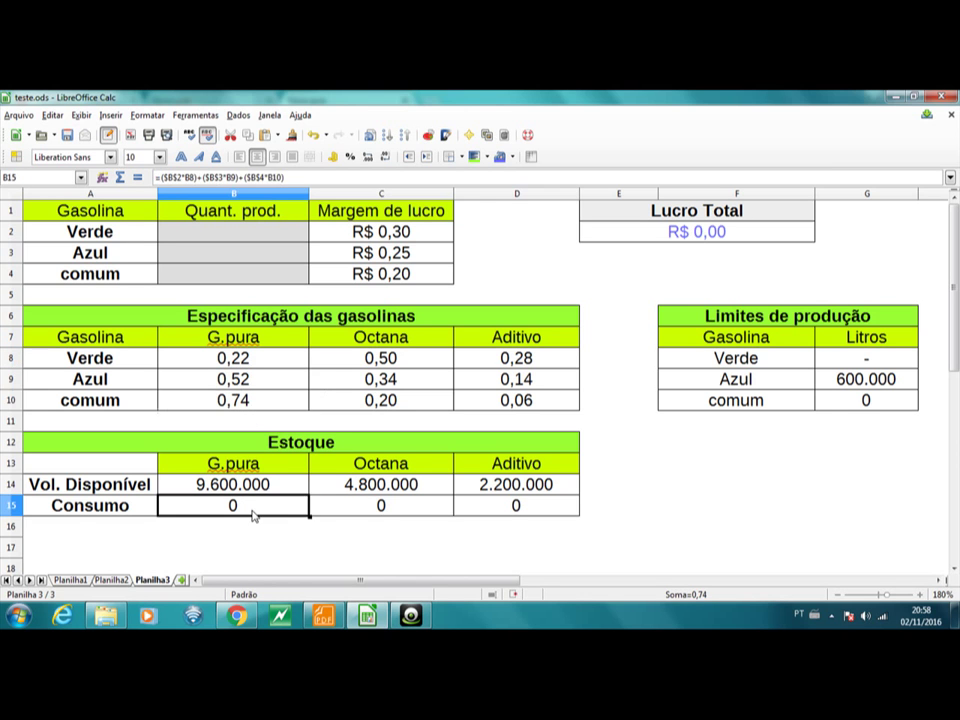
double_click(253, 507)
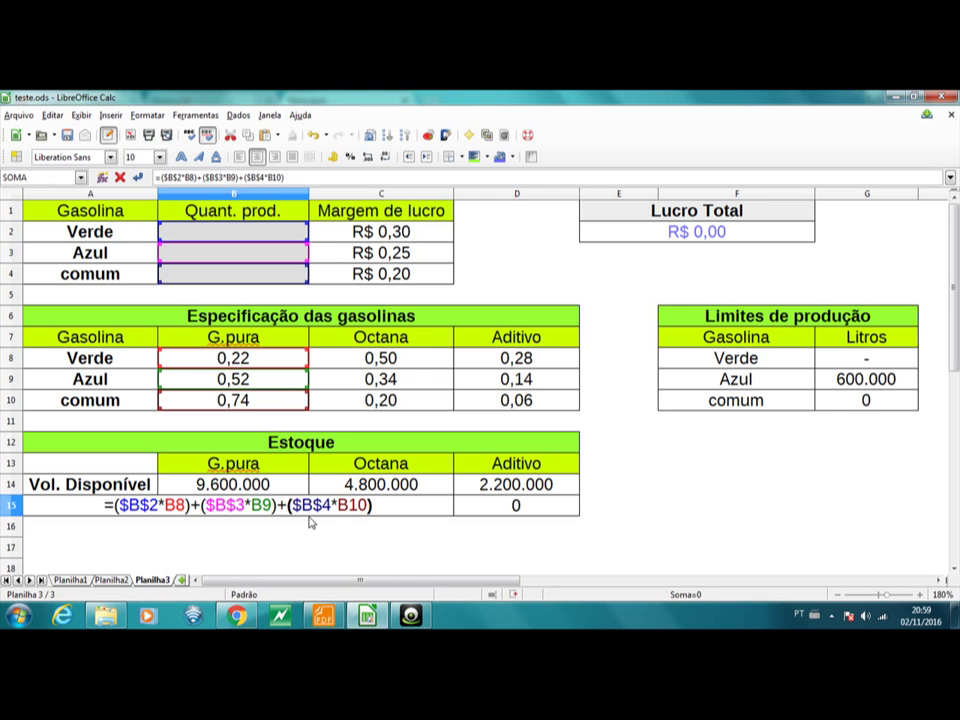
key("Return")
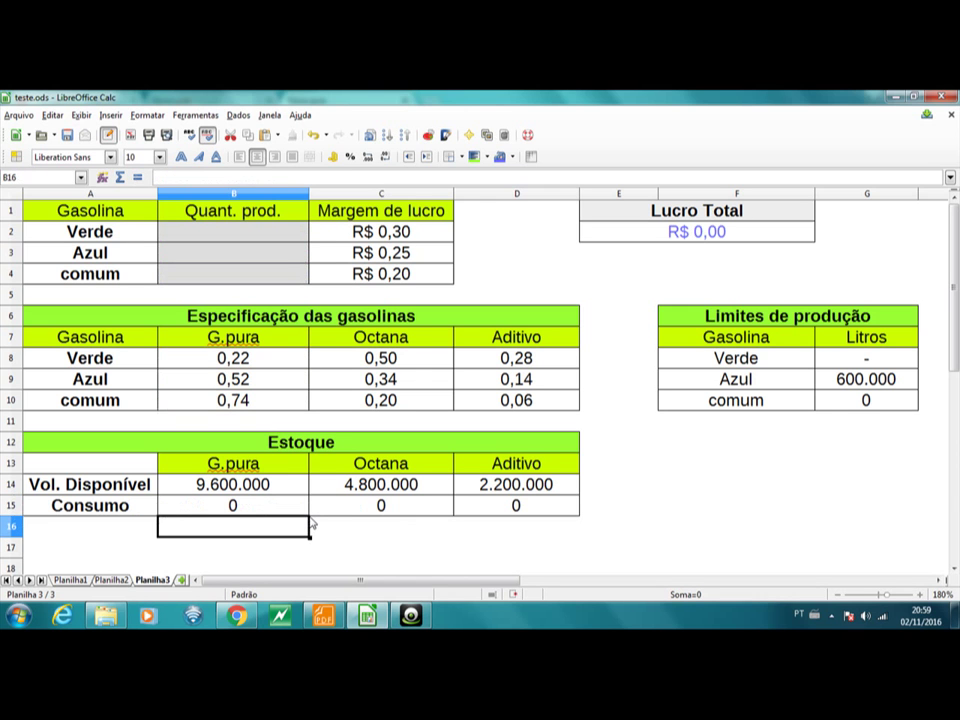
Fill the Consumo formula from B15 across to D15 and check the copied Aditivo formula.
left_click(393, 509)
left_click(251, 508)
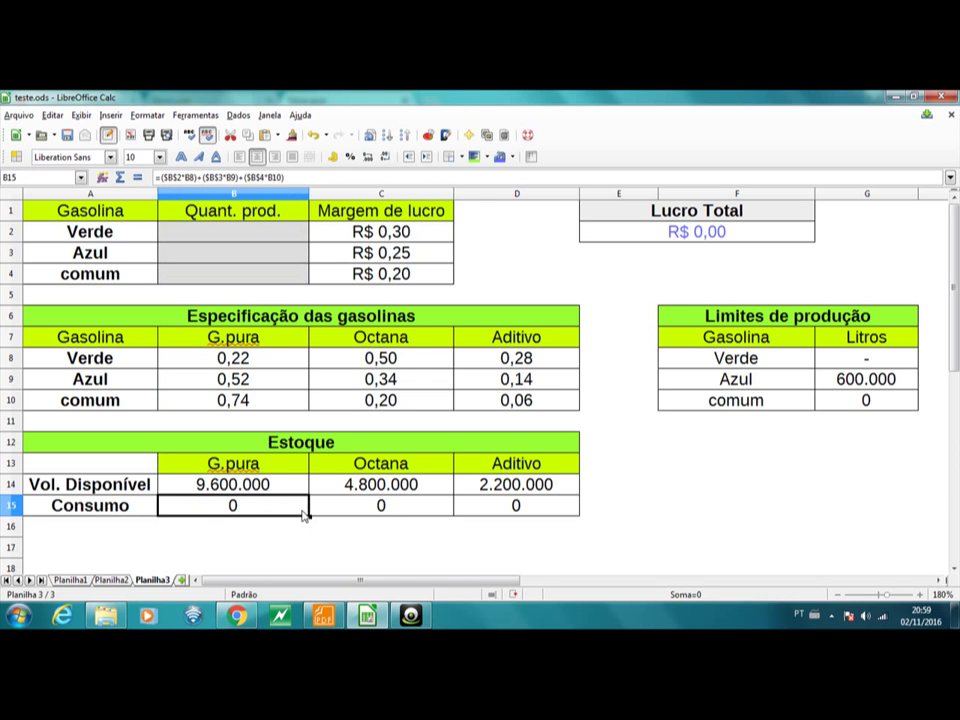
left_click_drag(309, 516, 521, 522)
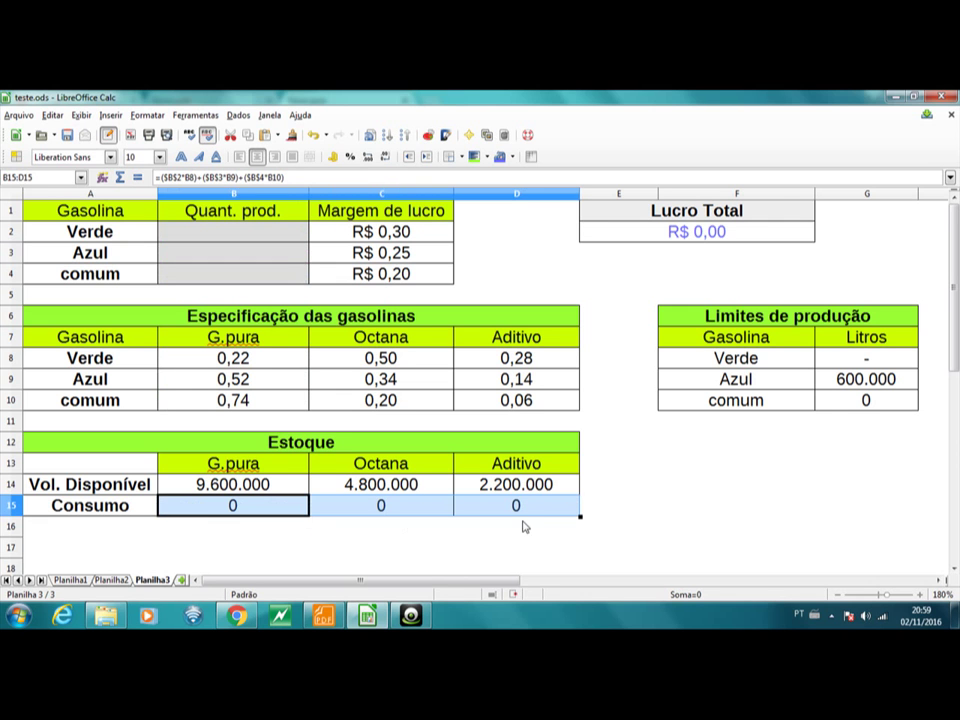
left_click(521, 507)
double_click(521, 507)
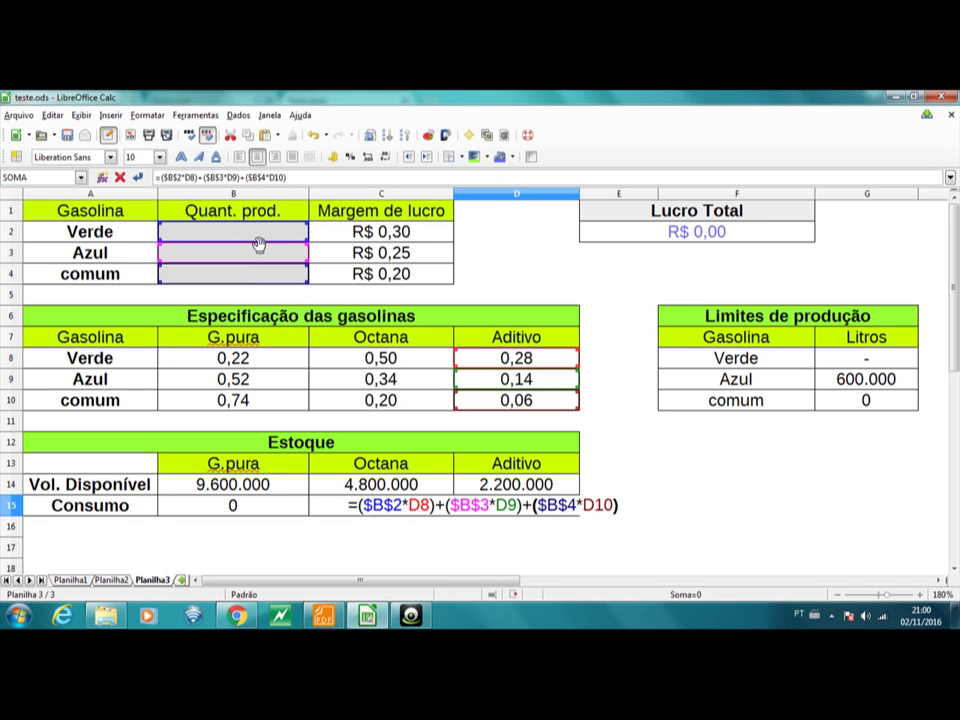
key("Return")
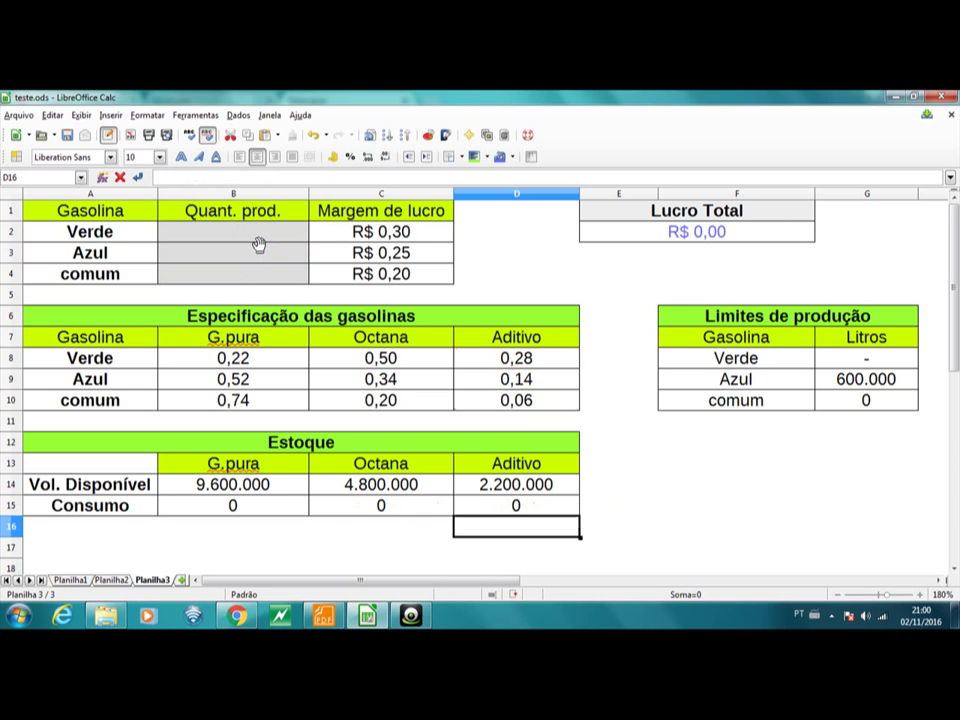
Examine the formulas for Lucro Total, G.pura Consumo and the comum production limit in G10.
left_click(688, 234)
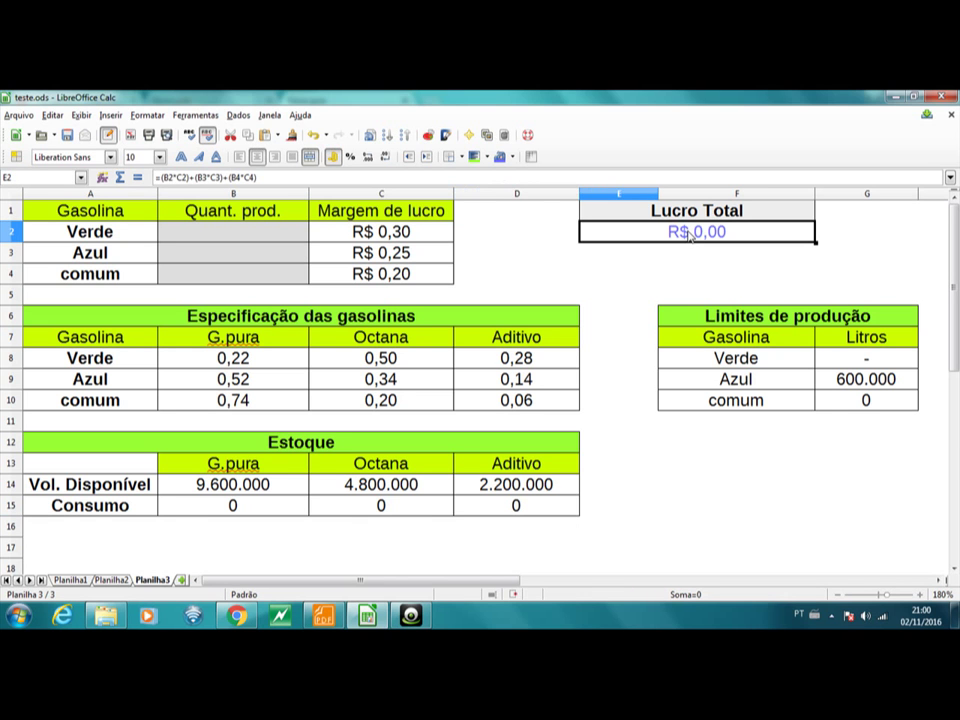
left_click(251, 510)
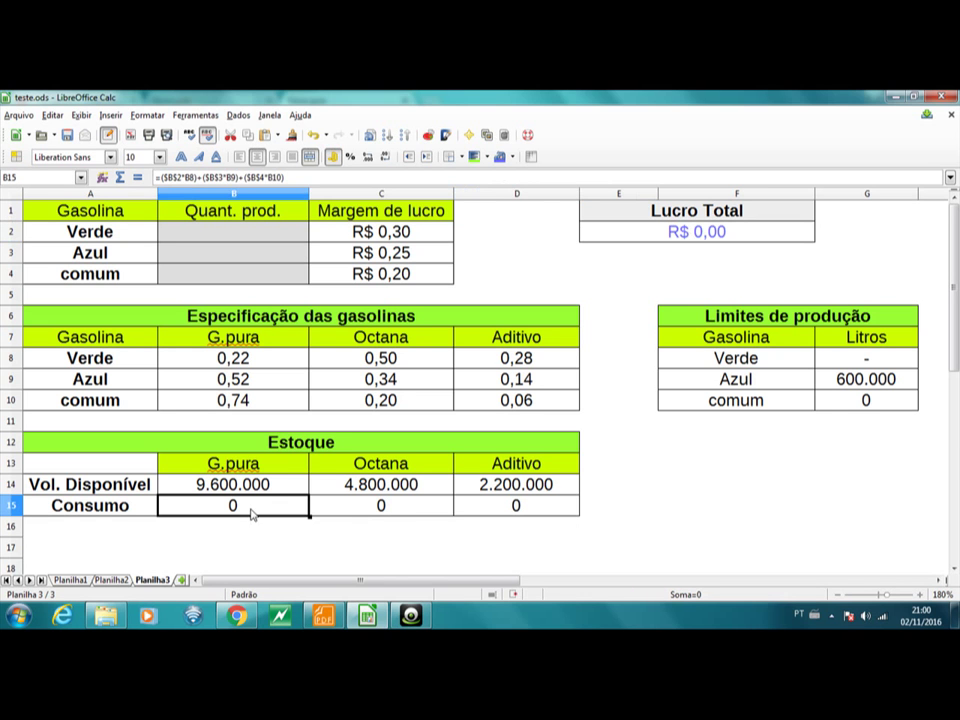
left_click(847, 408)
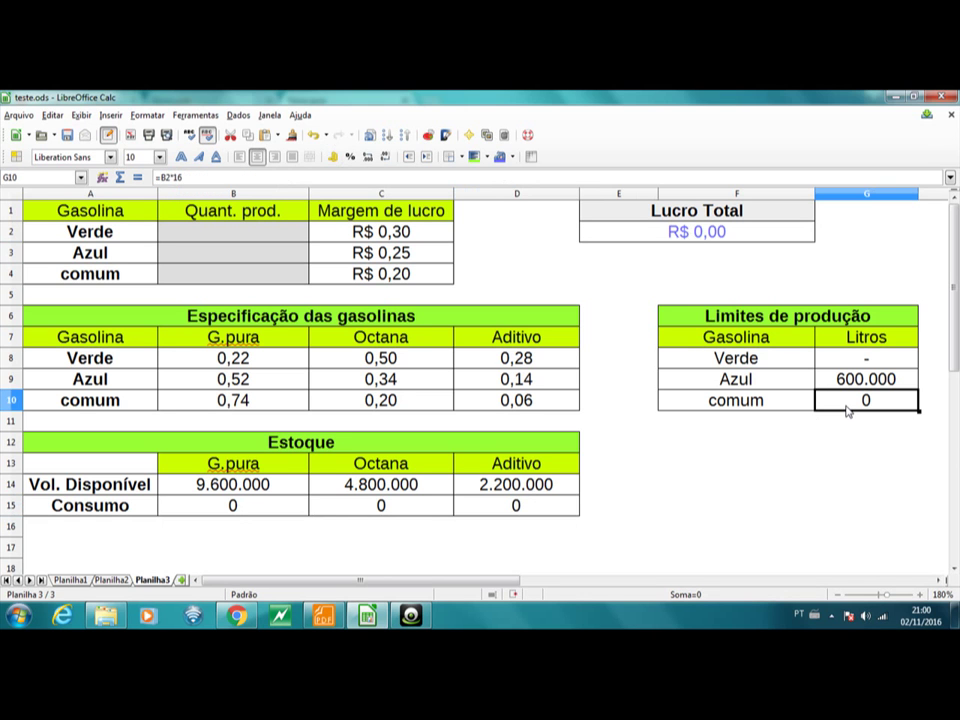
double_click(847, 408)
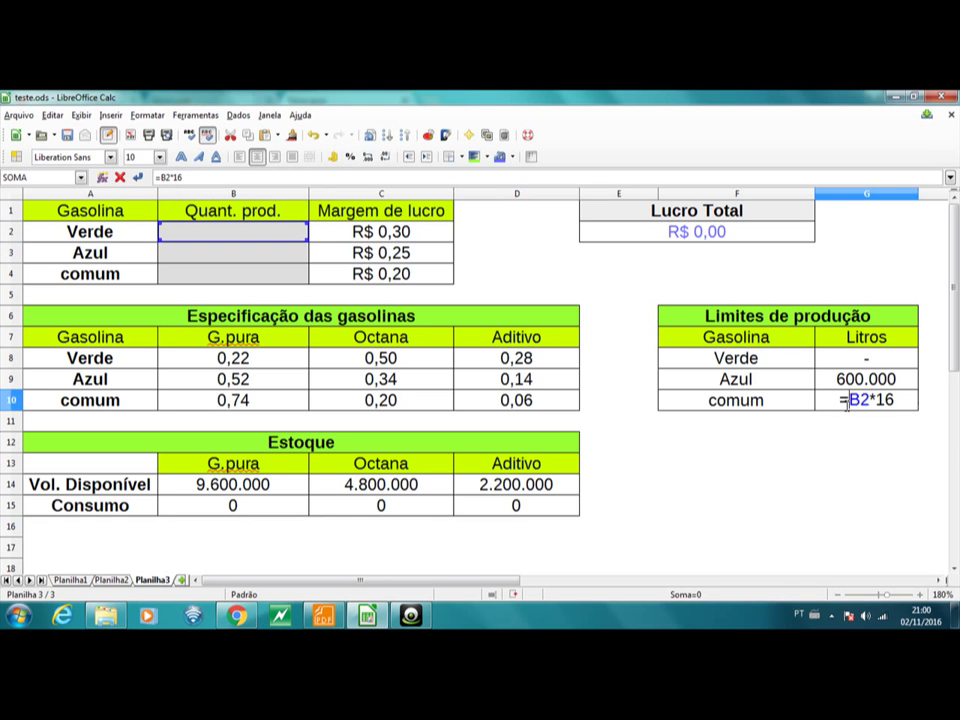
left_click_drag(851, 400, 870, 400)
key("Return")
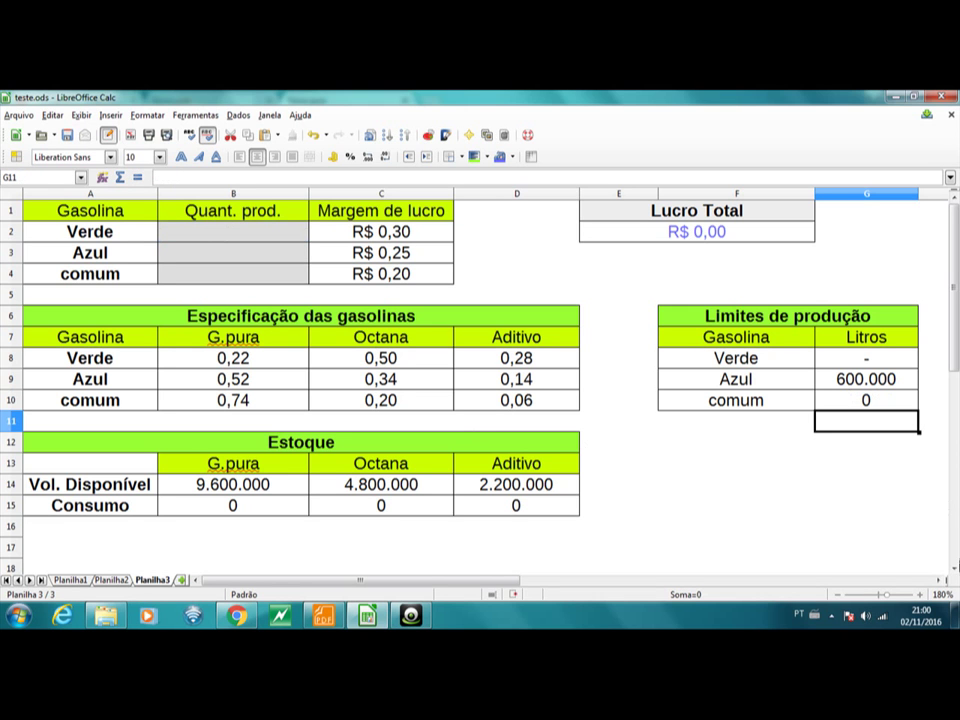
left_click(843, 405)
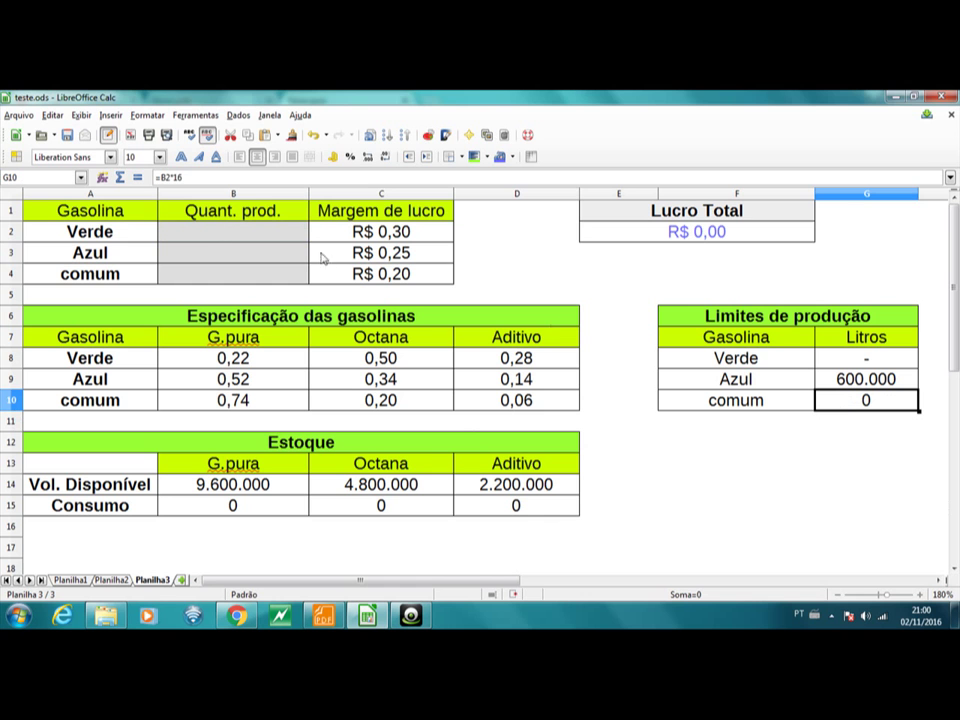
Open the Solver and set it to maximize objective cell $E$2 with $B$2:$B$4 as the variable cells.
left_click(200, 116)
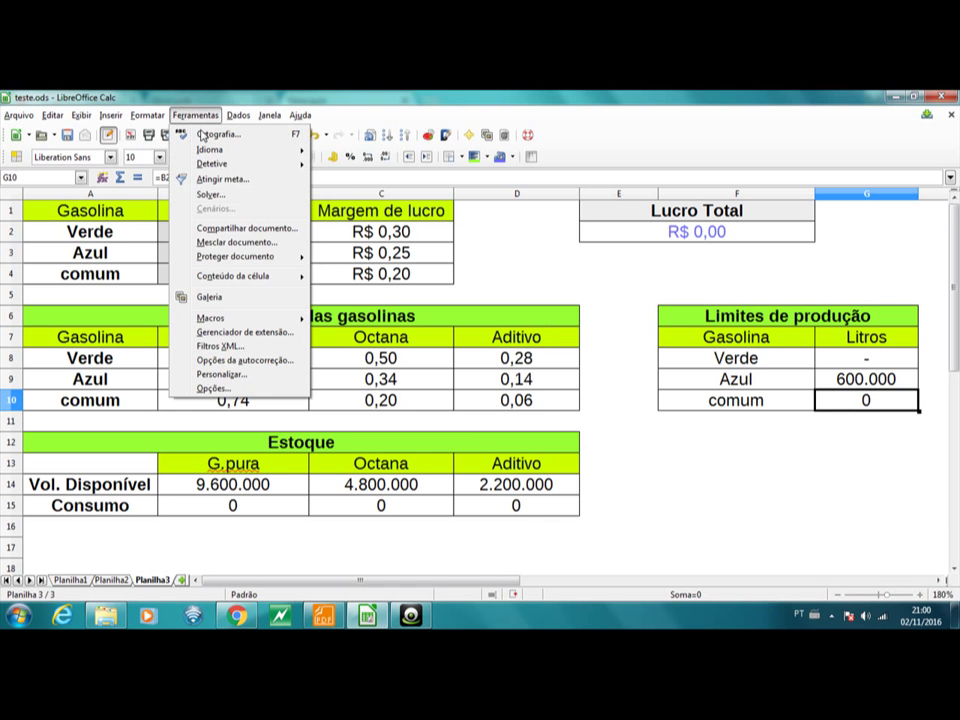
left_click(211, 194)
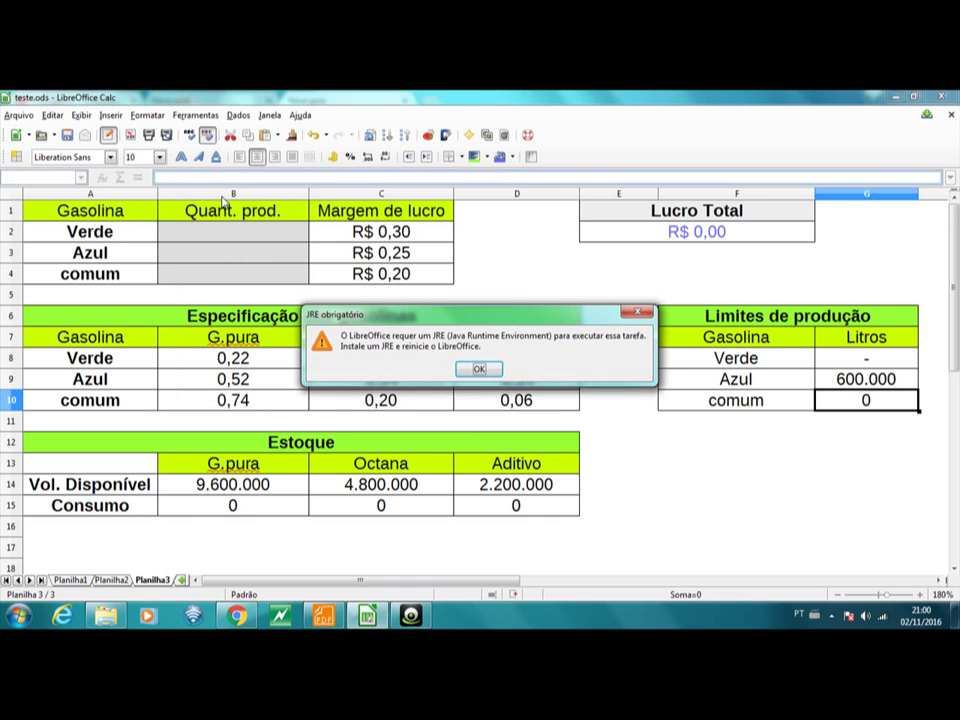
left_click(478, 372)
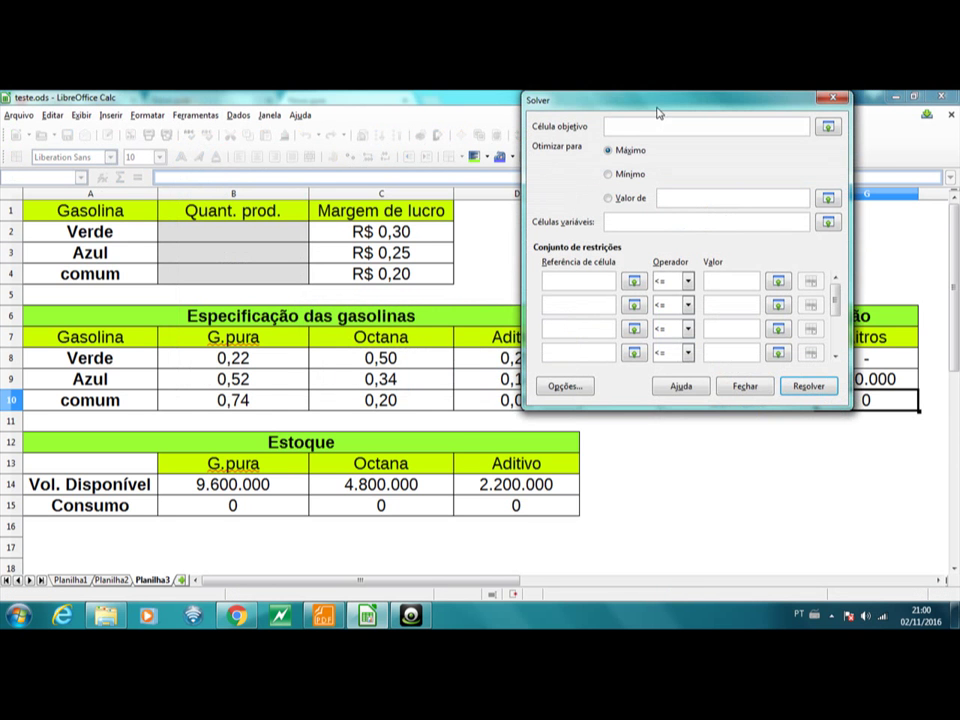
left_click_drag(656, 106, 500, 263)
left_click(671, 240)
left_click_drag(578, 260, 767, 125)
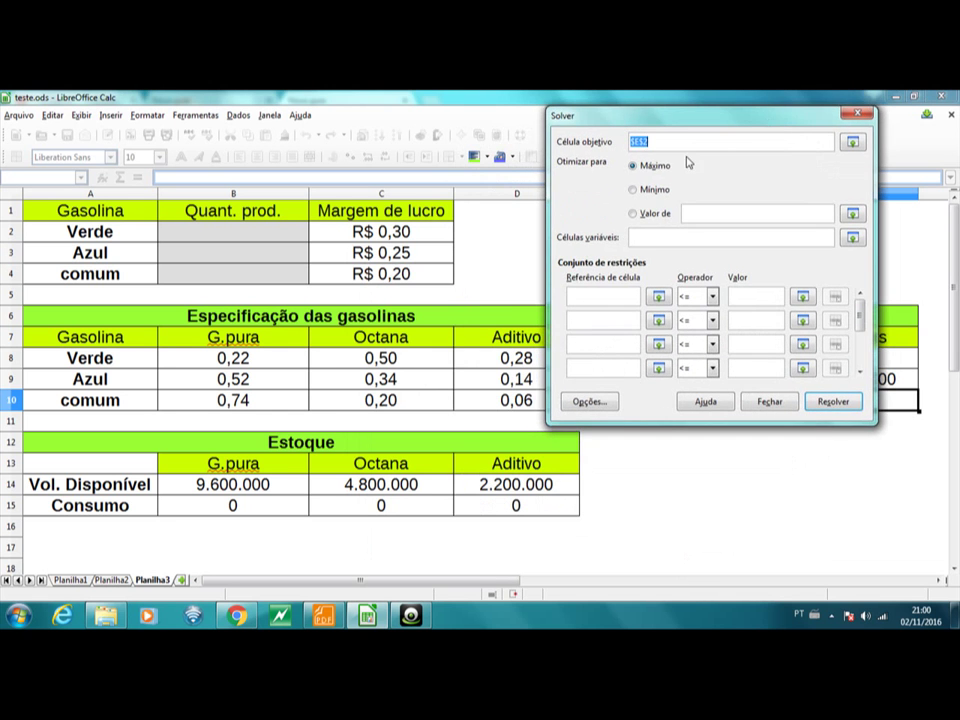
left_click(643, 167)
left_click(675, 238)
left_click_drag(253, 226, 237, 274)
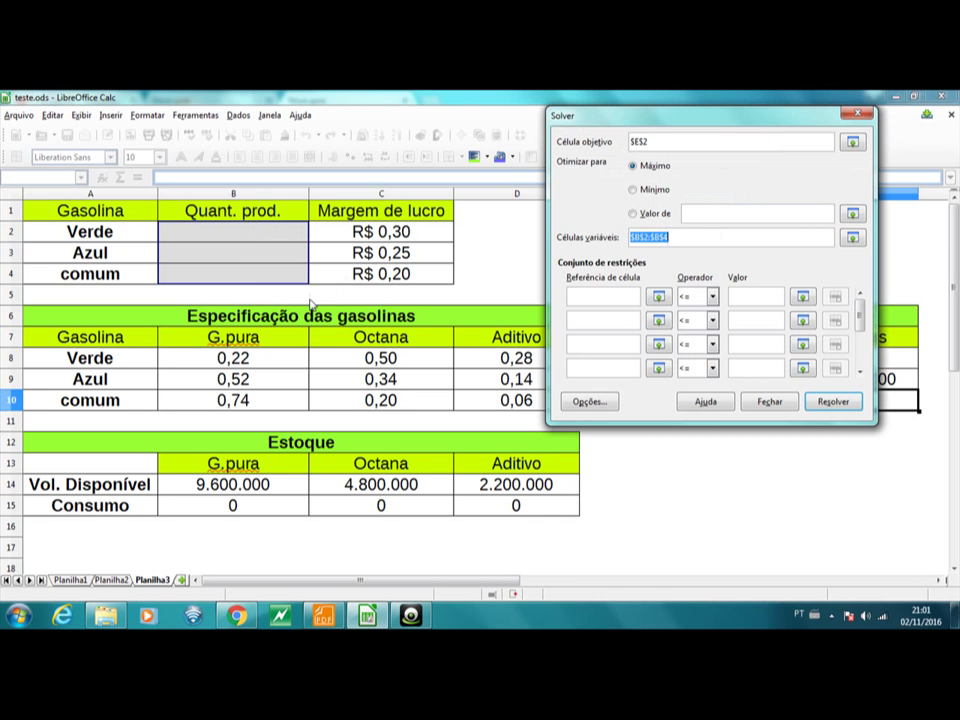
Add a Solver constraint requiring the consumption cells $B$15:$D$15 to be <= the available volumes $B$14:$D$14.
left_click(583, 298)
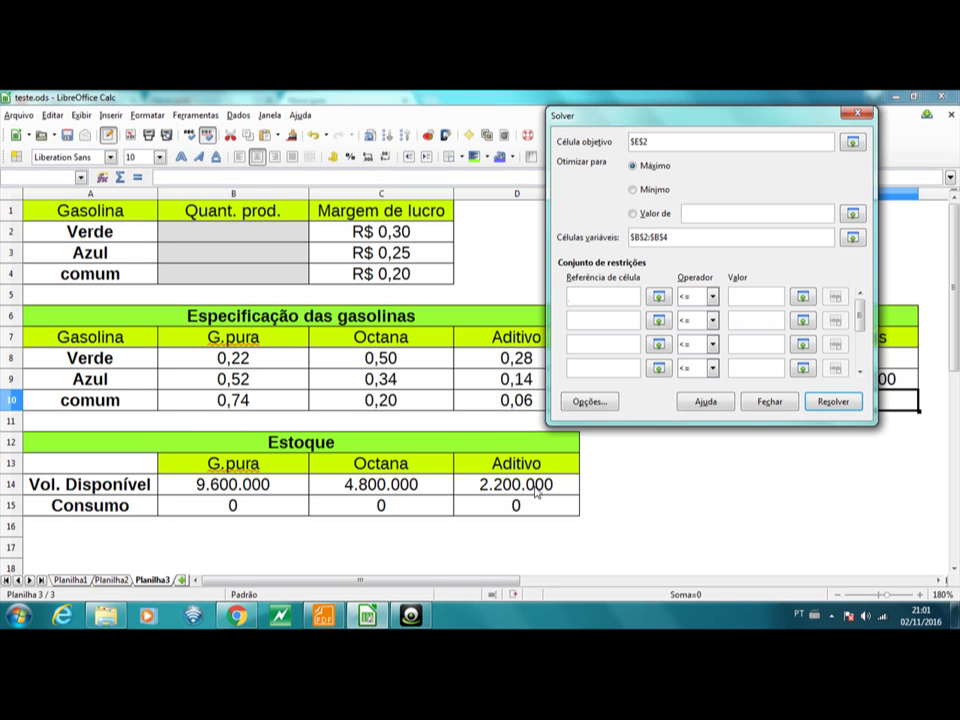
left_click_drag(276, 508, 487, 508)
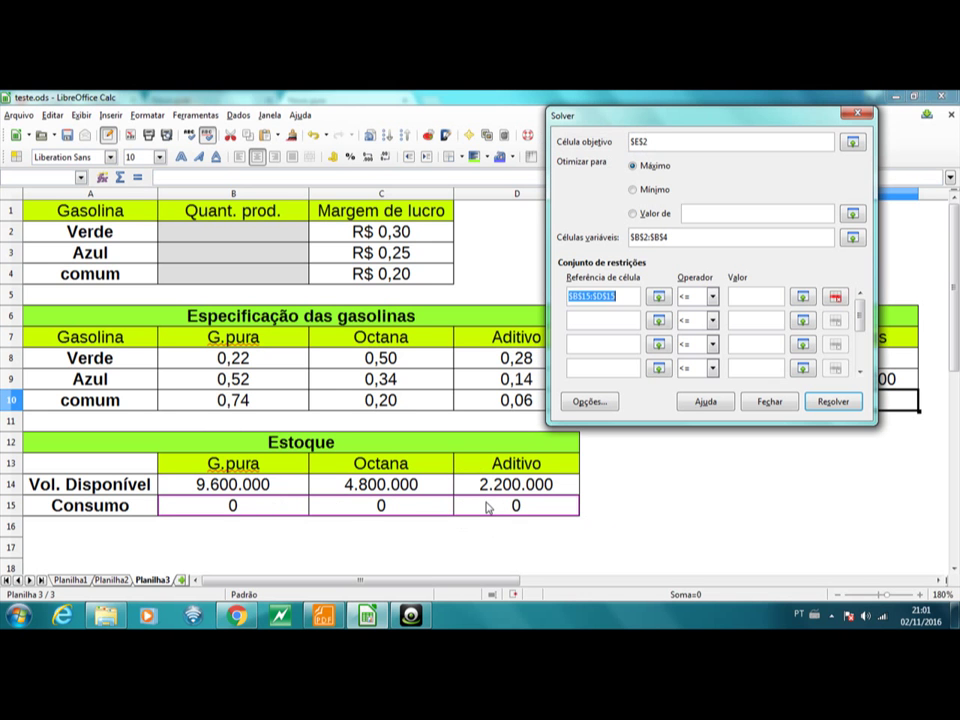
left_click(745, 298)
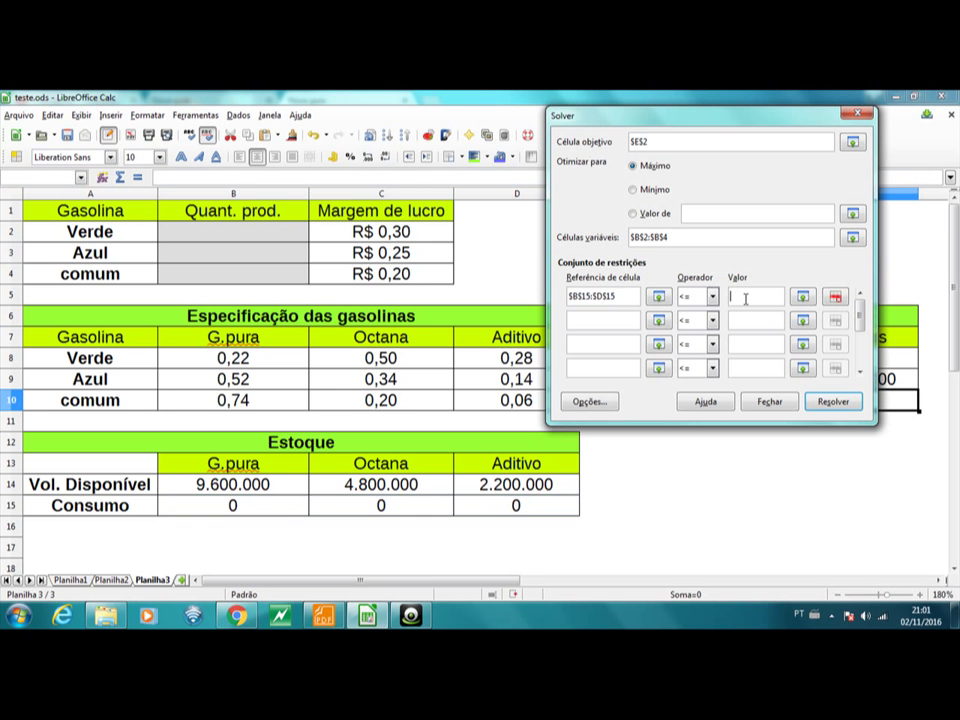
left_click_drag(272, 488, 476, 486)
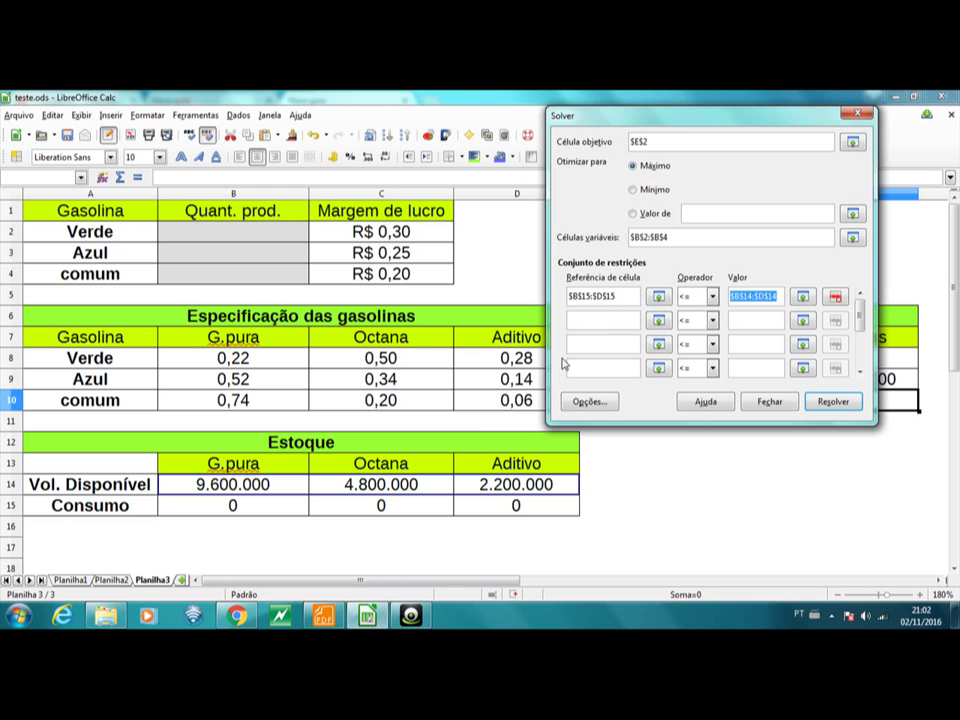
left_click(604, 326)
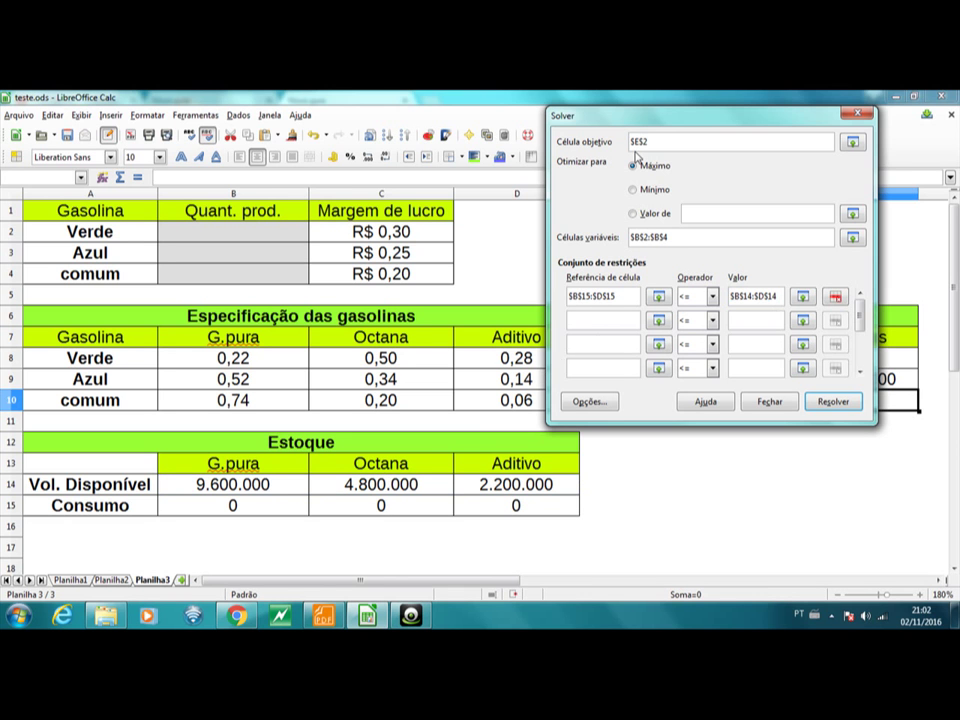
Add a Solver constraint requiring the Azul production quantity $B$3 to be <= its production limit $G$9.
left_click(226, 256)
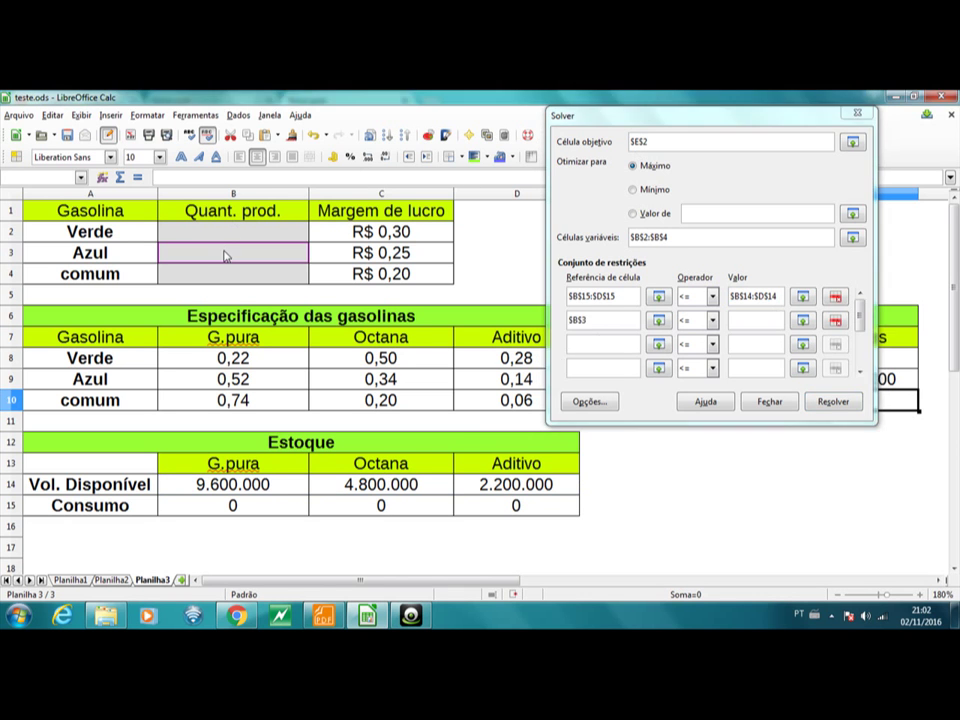
left_click_drag(672, 117, 476, 102)
left_click(862, 381)
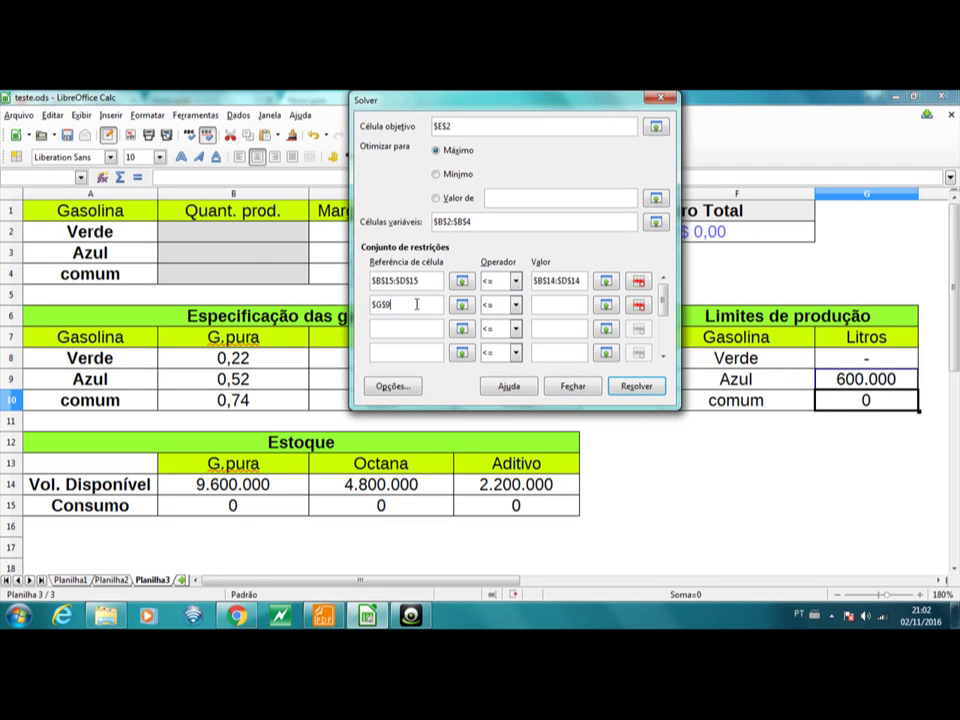
left_click(249, 265)
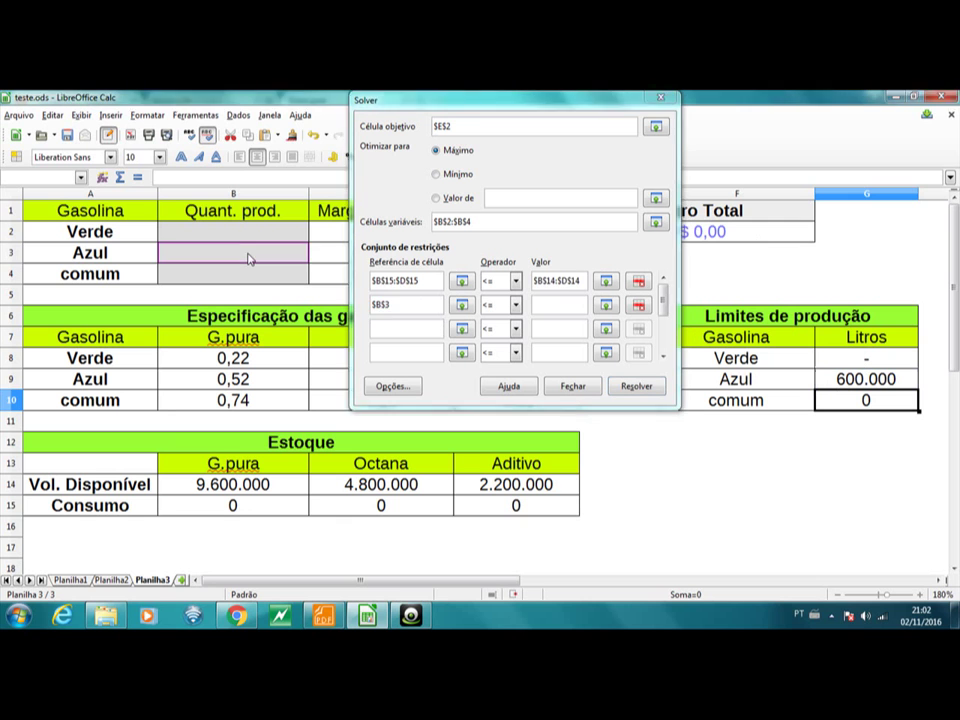
left_click(572, 299)
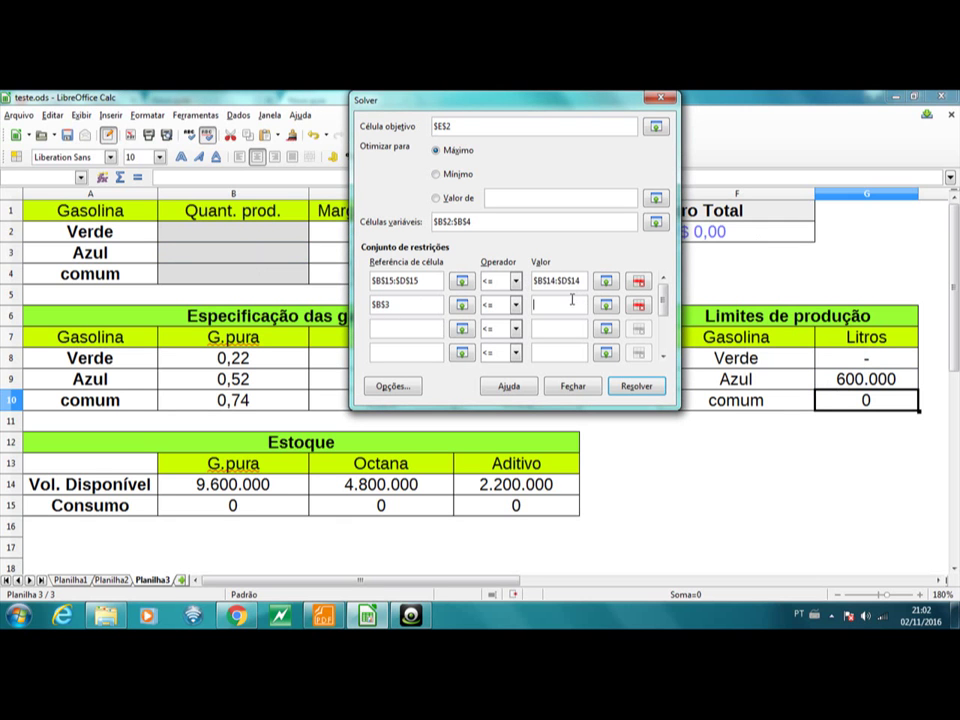
left_click(862, 381)
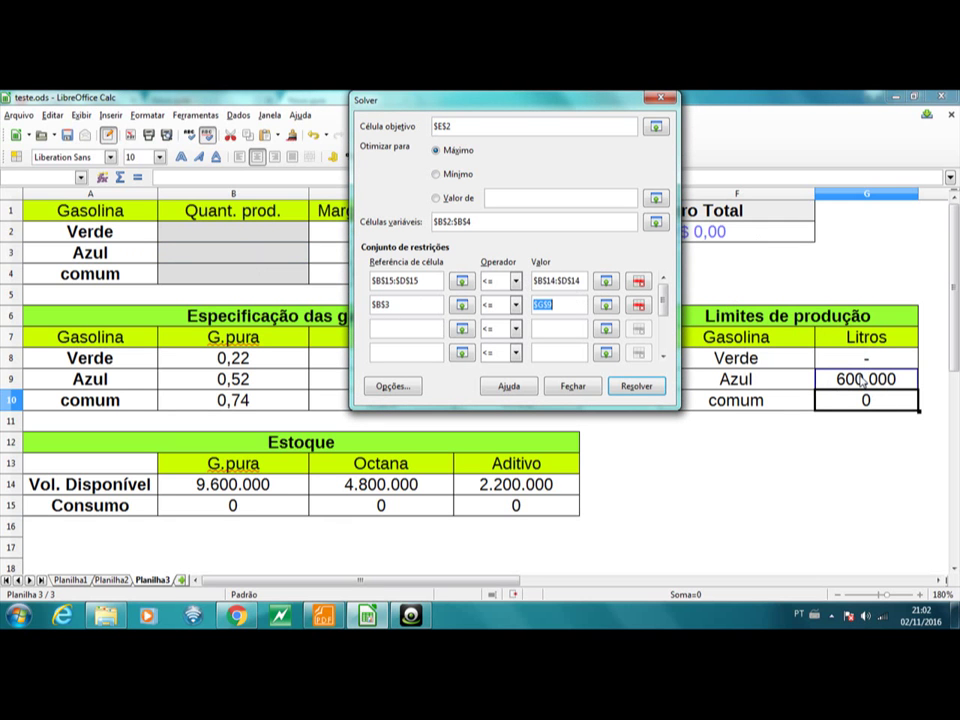
left_click(574, 300)
Add a Solver constraint requiring the comum production quantity $B$4 to be => its production limit $G$10.
left_click(407, 329)
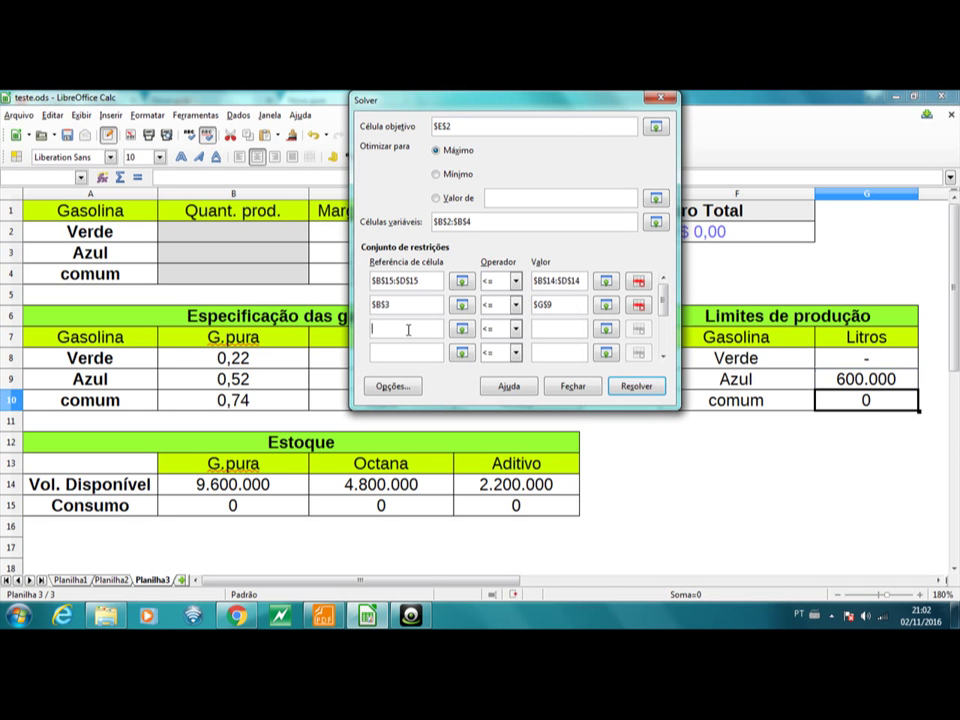
left_click(260, 277)
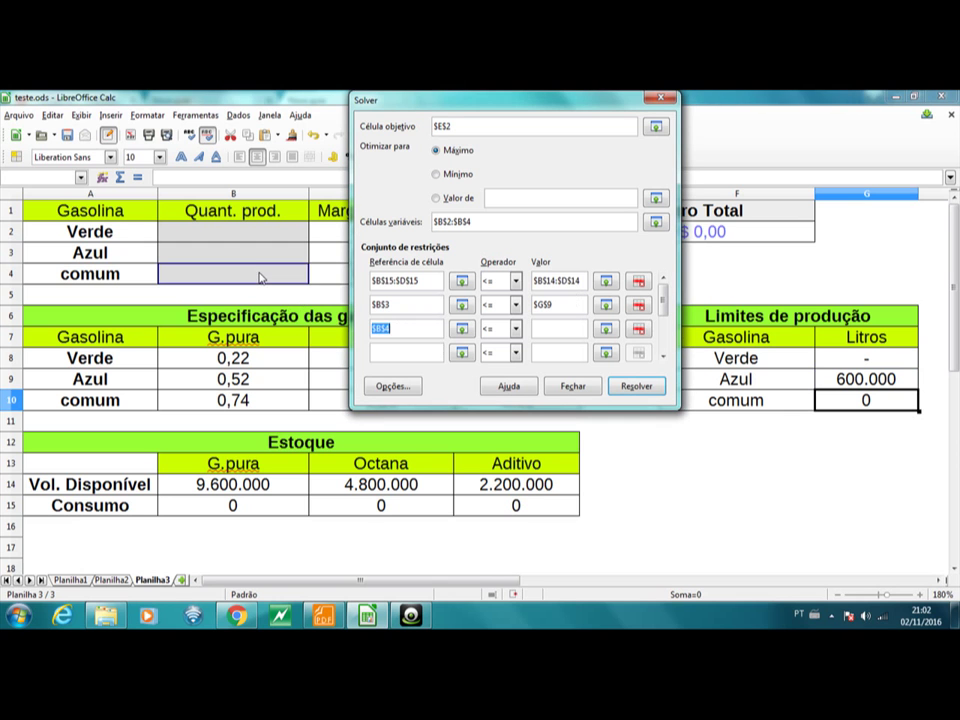
left_click(515, 329)
left_click(490, 366)
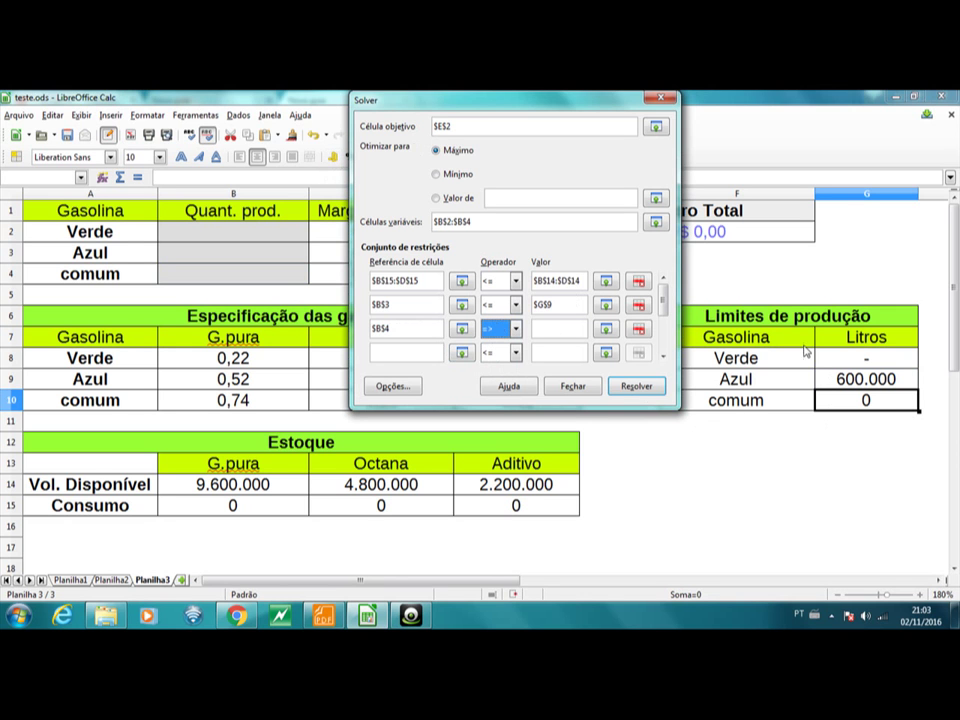
left_click(560, 330)
left_click(884, 402)
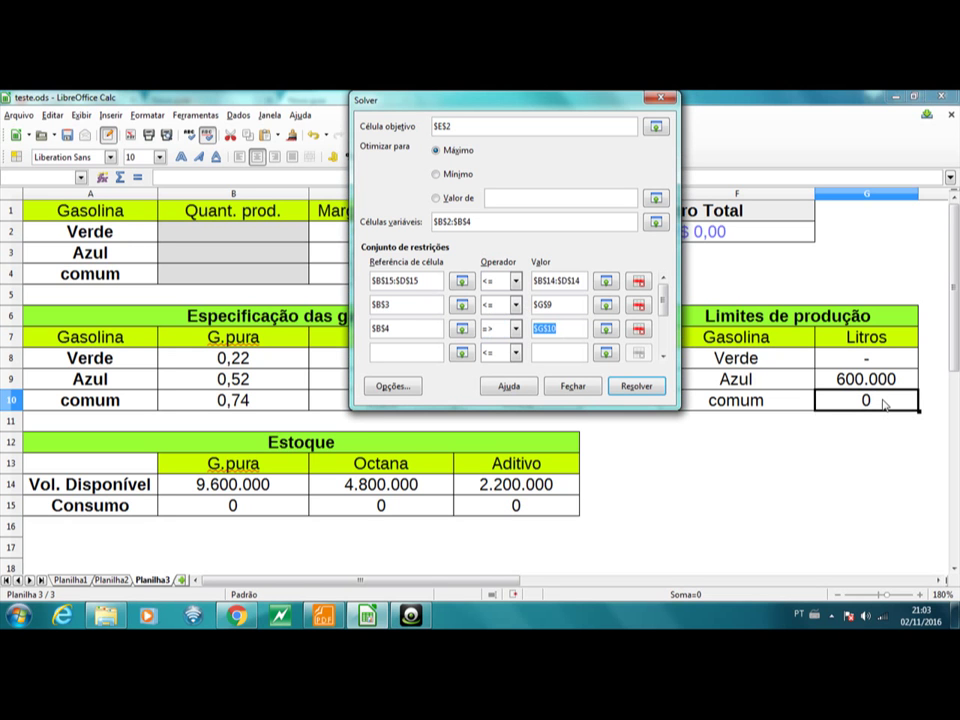
Confirm the LibreOffice linear solver options with non-negative variables, solve the model and keep the result.
left_click(392, 386)
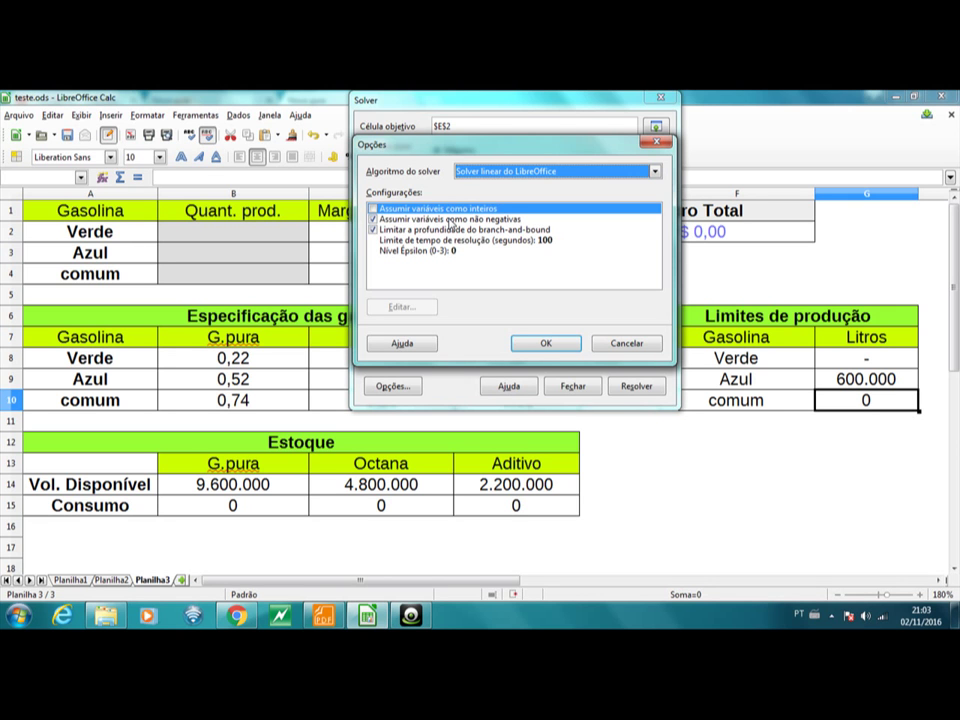
left_click(544, 344)
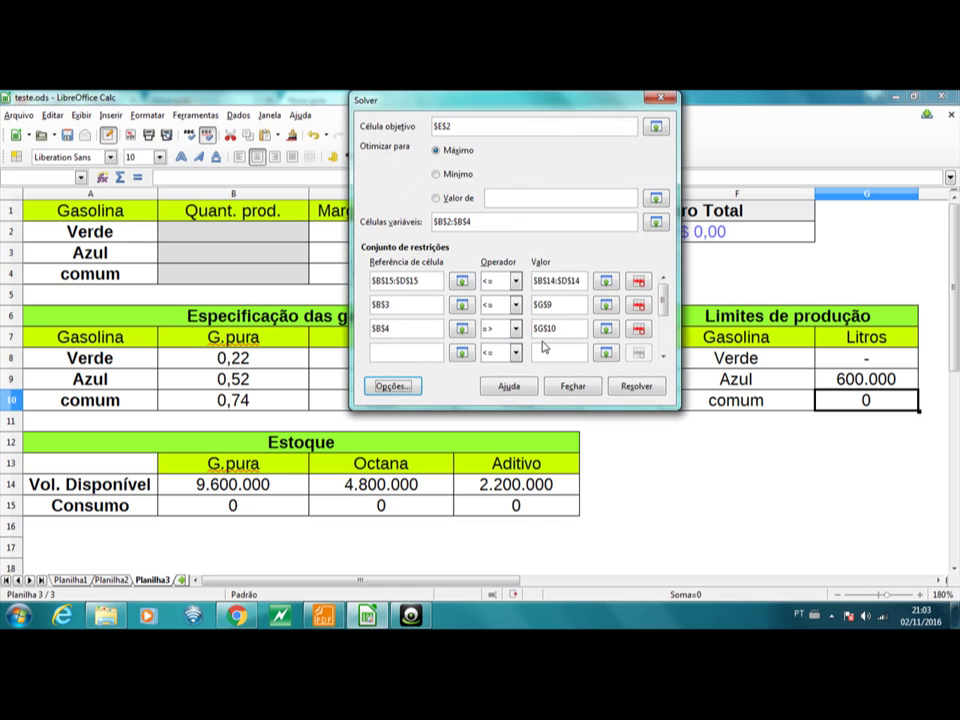
left_click(630, 392)
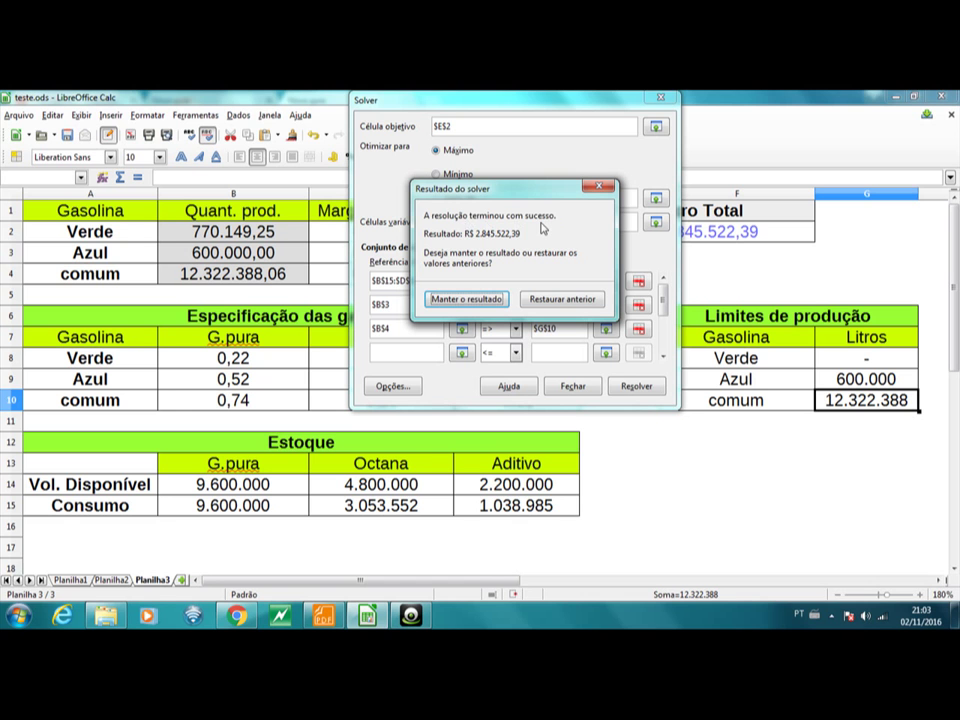
left_click(465, 299)
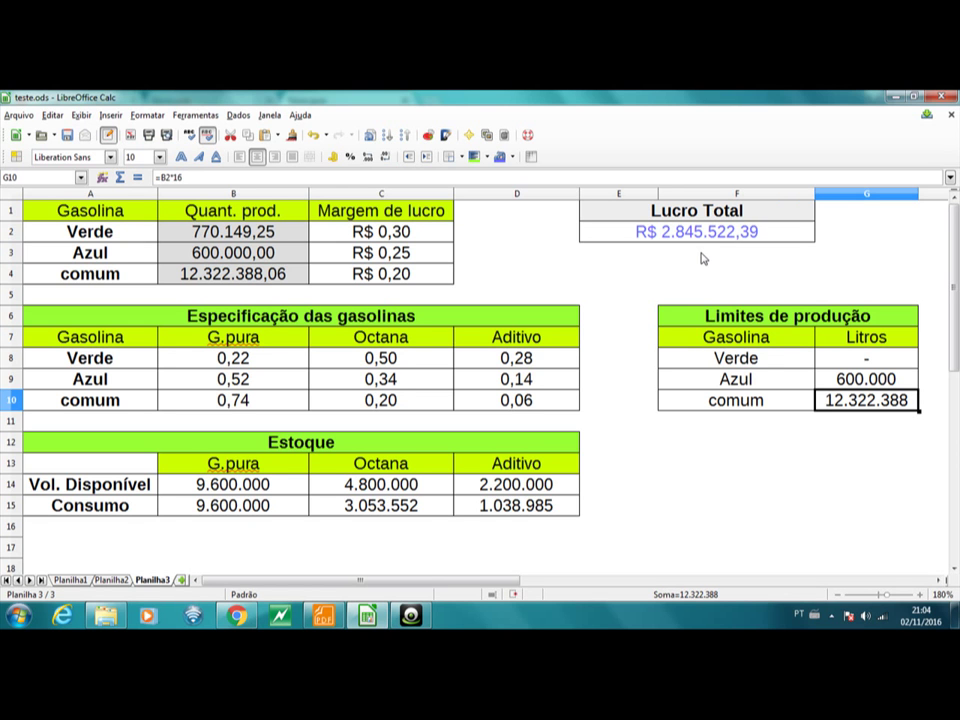
left_click(855, 387)
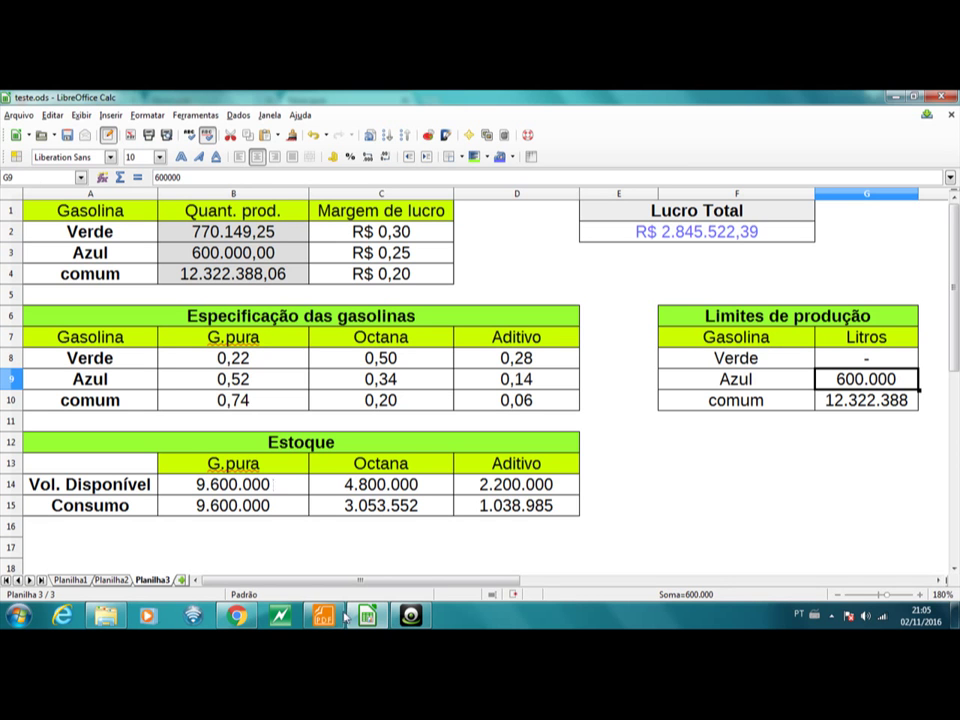
left_click(412, 614)
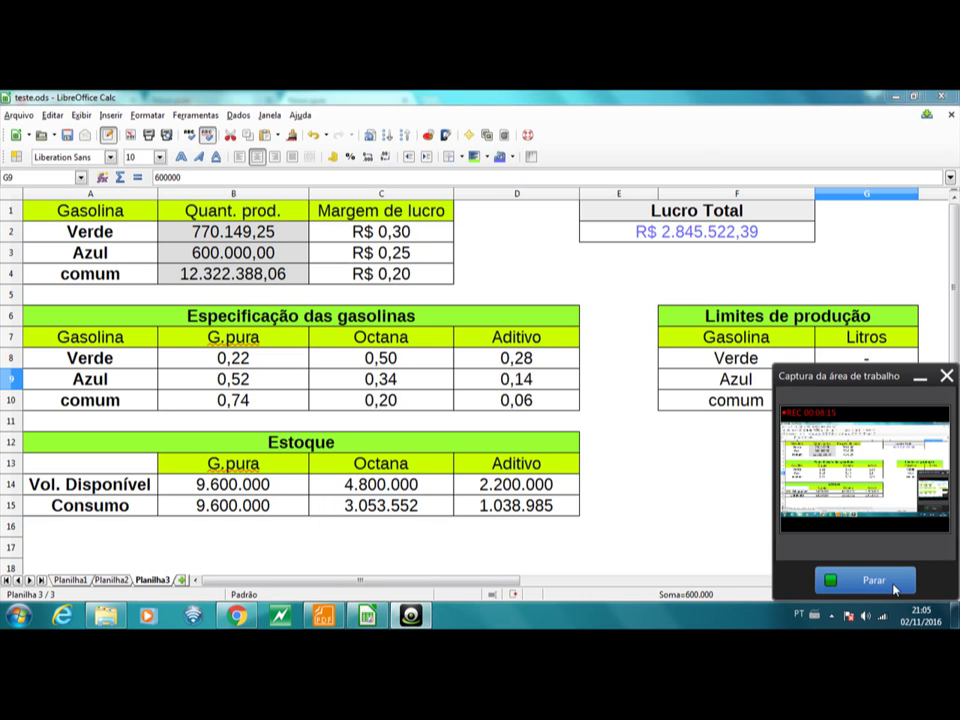